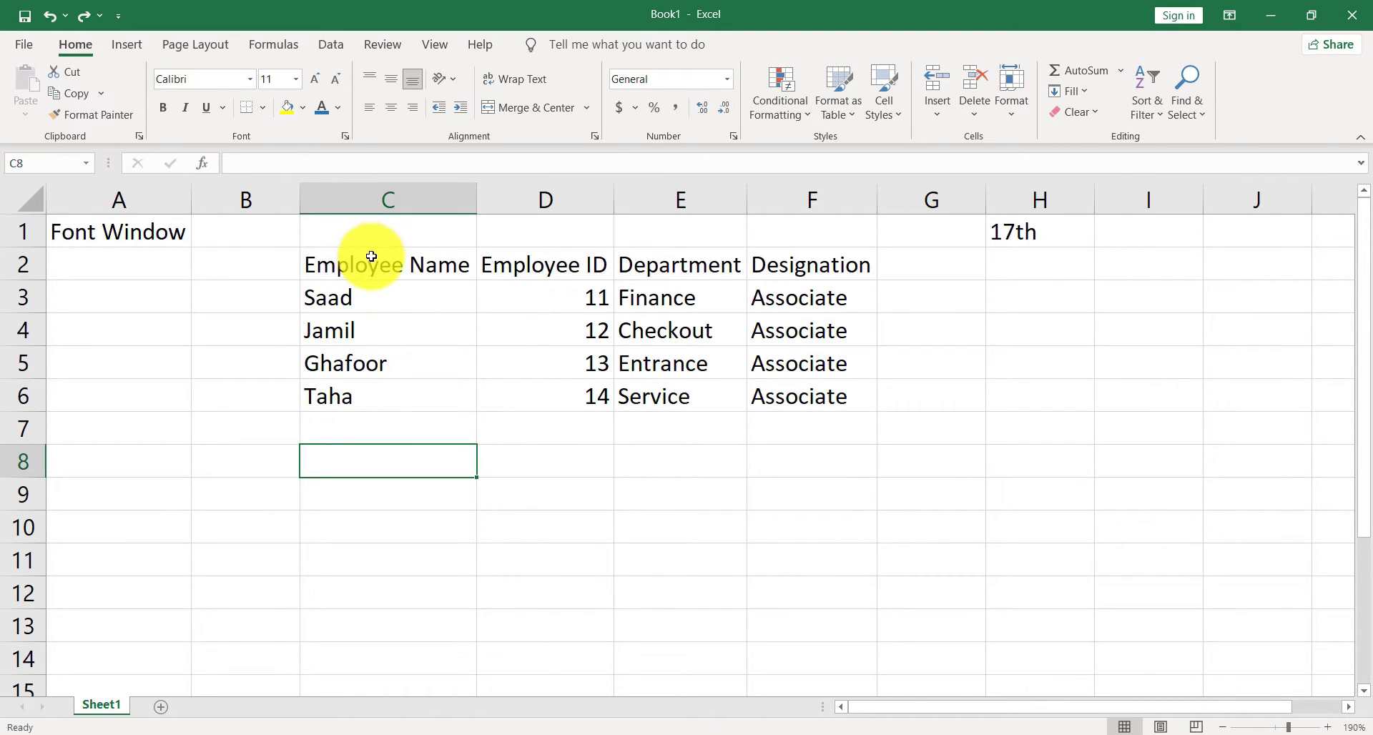
pyautogui.click(385, 265)
pyautogui.click(502, 264)
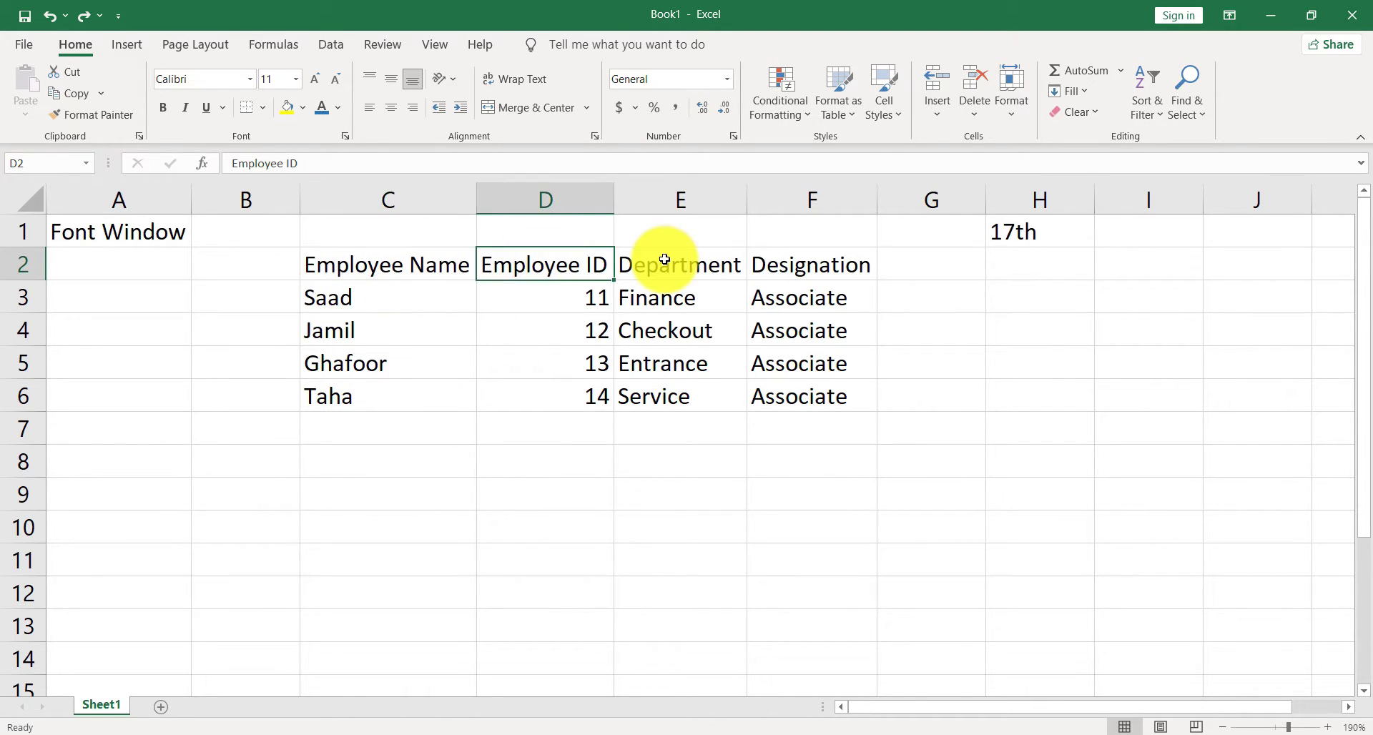
pyautogui.click(662, 264)
pyautogui.click(801, 263)
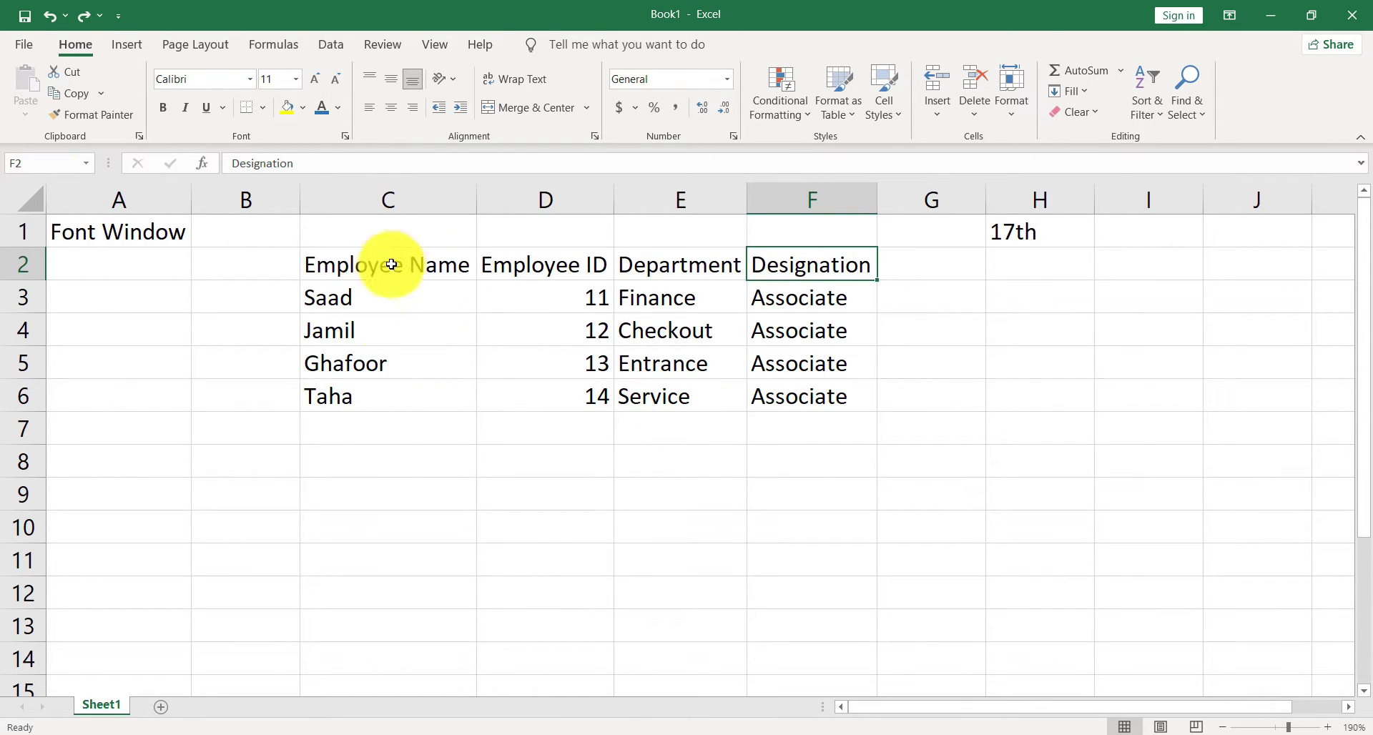
# Select the table header cells C2:F2 and open their detailed font formatting settings.
pyautogui.moveTo(389, 267); pyautogui.dragTo(791, 270)
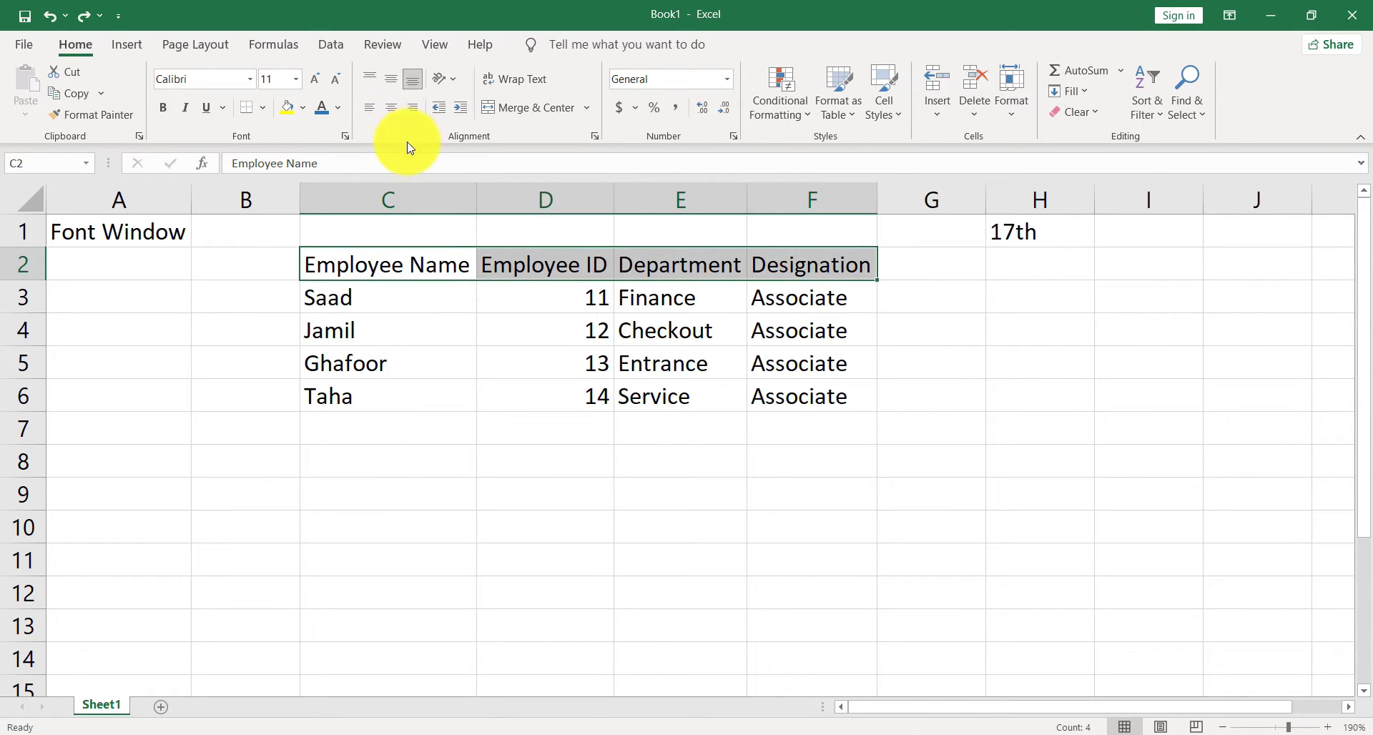
pyautogui.click(342, 135)
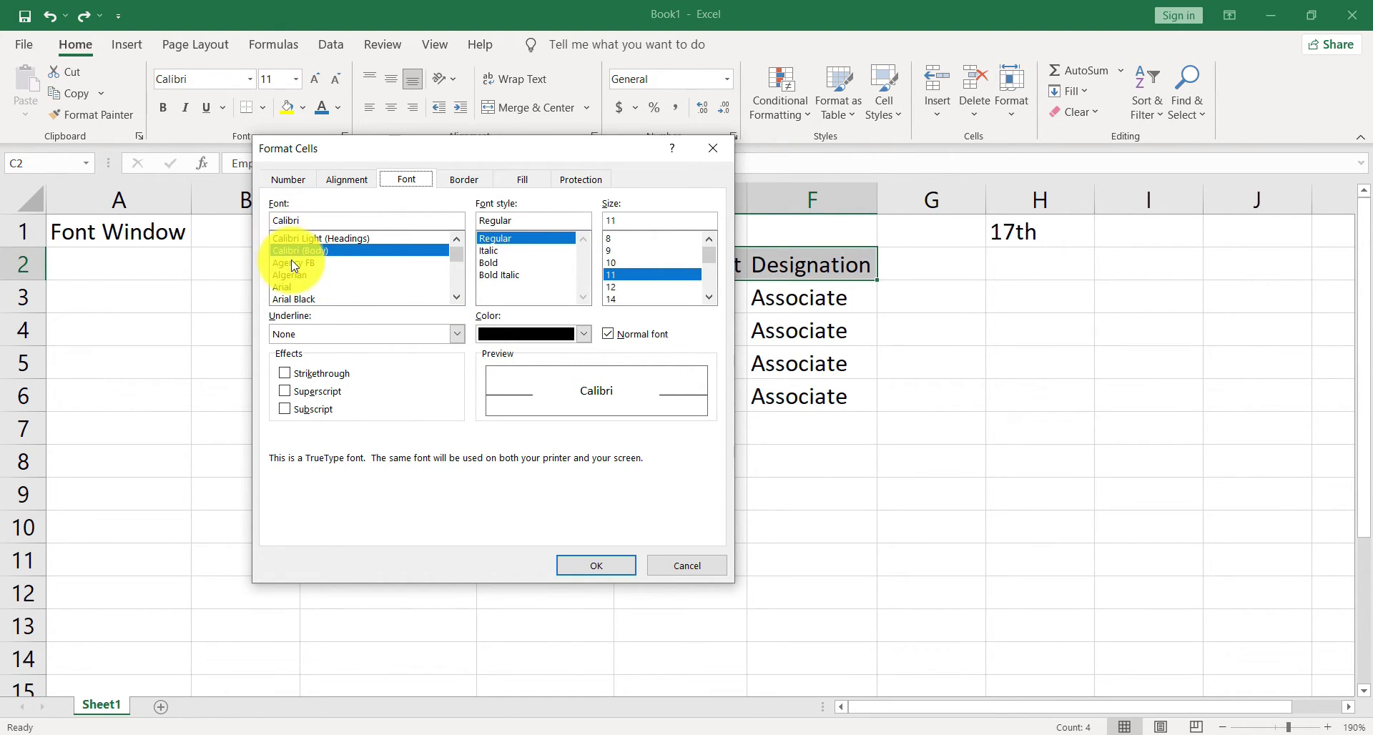
# Browse the available fonts and try Bahnschrift Light for the header cells.
pyautogui.click(457, 299)
pyautogui.click(457, 299)
pyautogui.click(457, 299)
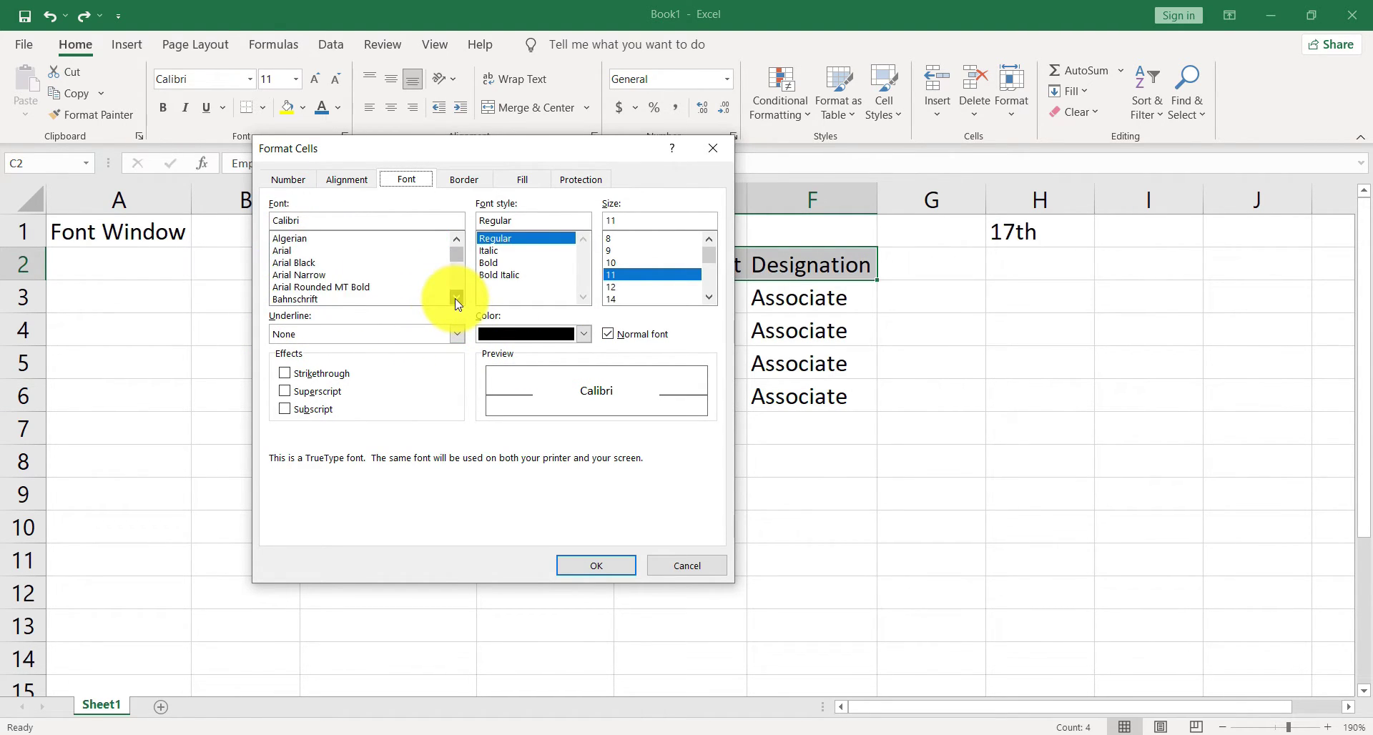
pyautogui.click(457, 299)
pyautogui.click(457, 299)
pyautogui.click(457, 299)
pyautogui.click(319, 262)
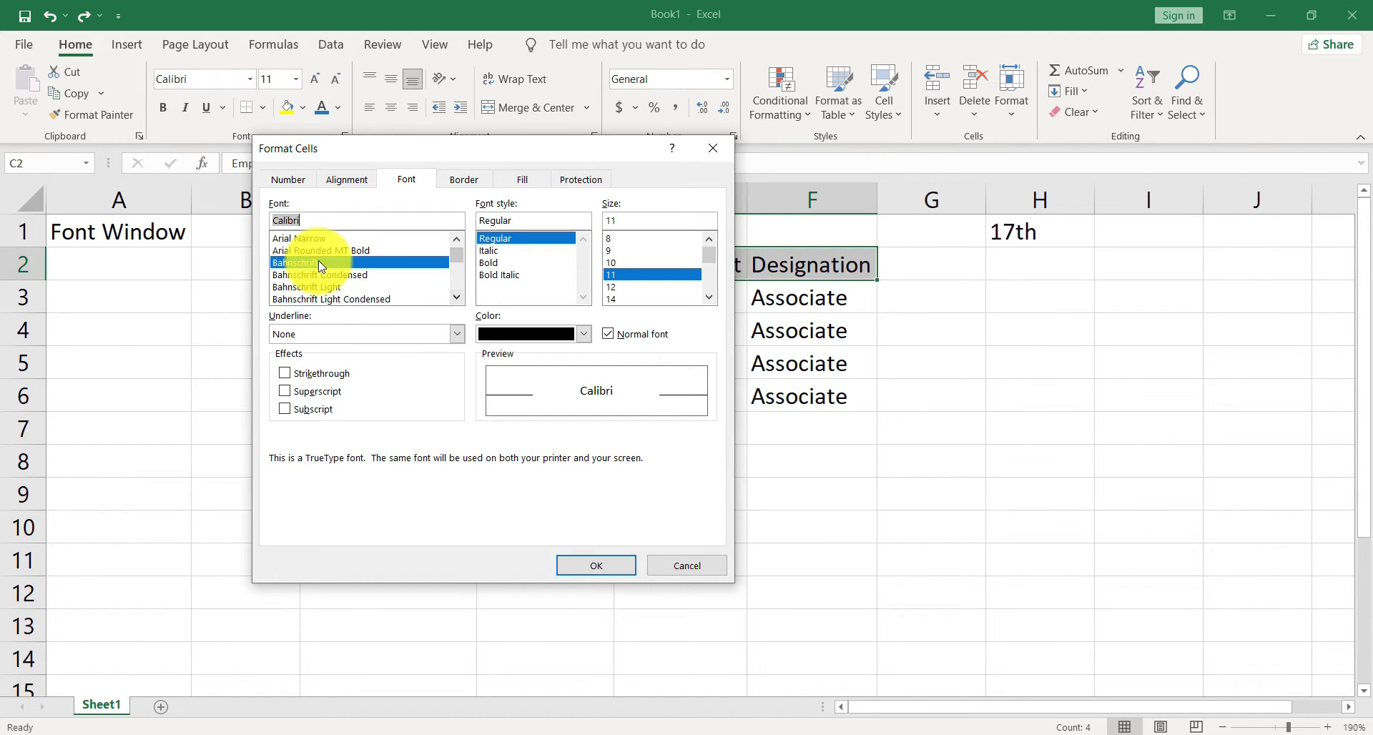
pyautogui.click(322, 287)
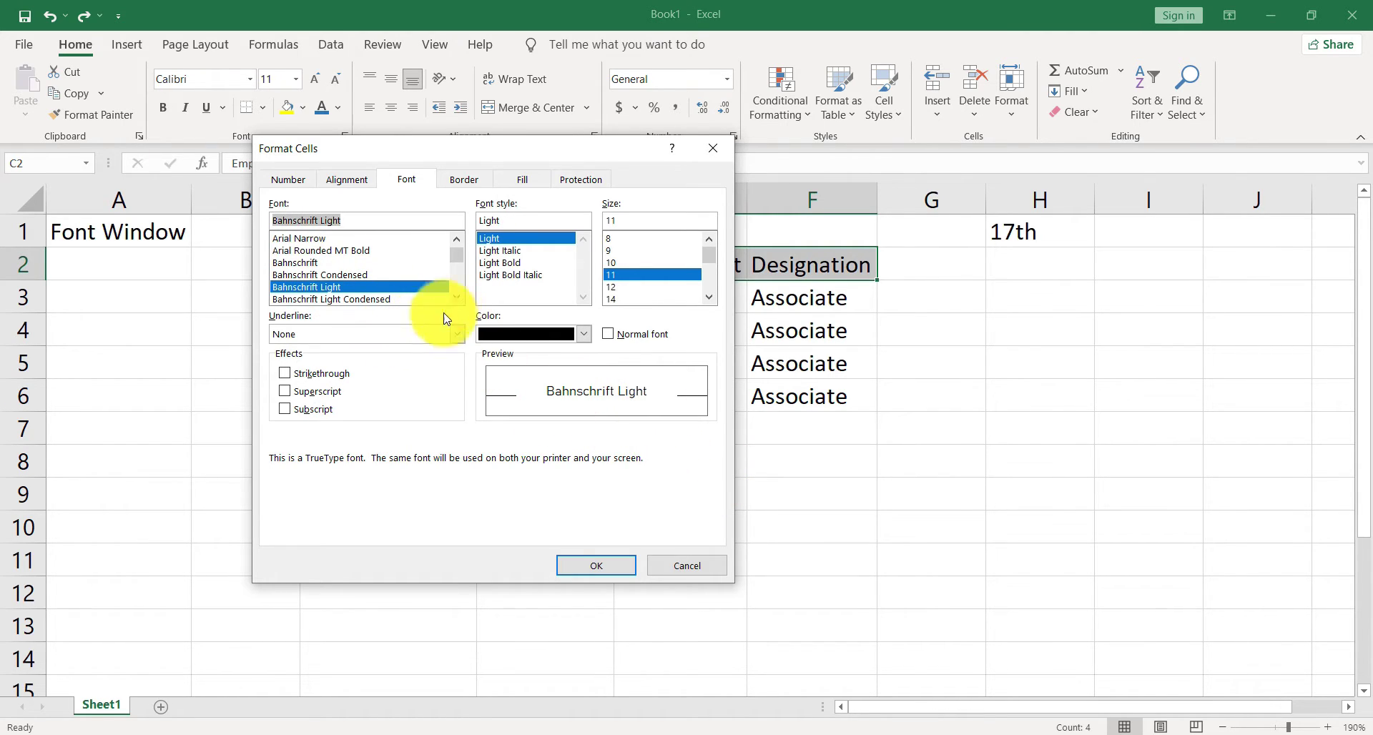
# Format the header text as Arial Narrow, Bold Italic, size 12, in the standard dark blue colour.
pyautogui.click(456, 239)
pyautogui.click(456, 239)
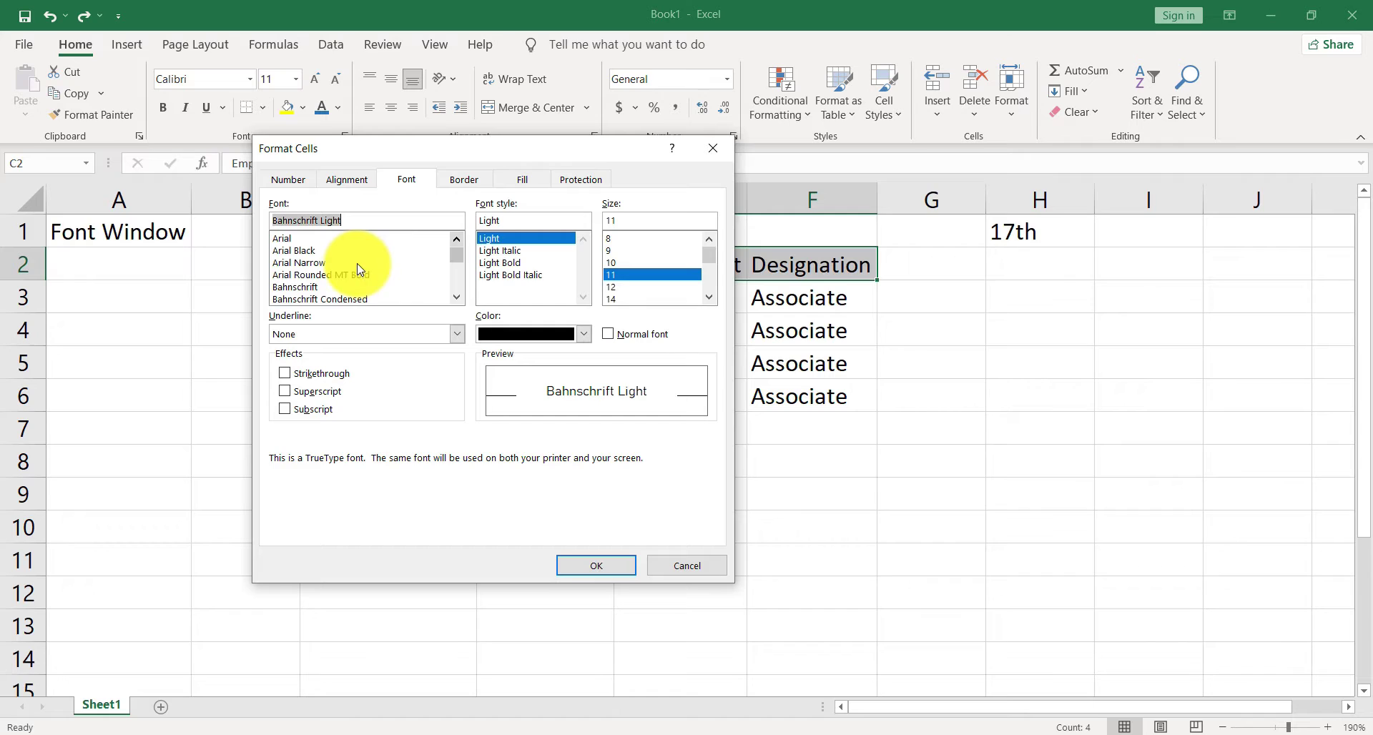
pyautogui.click(319, 262)
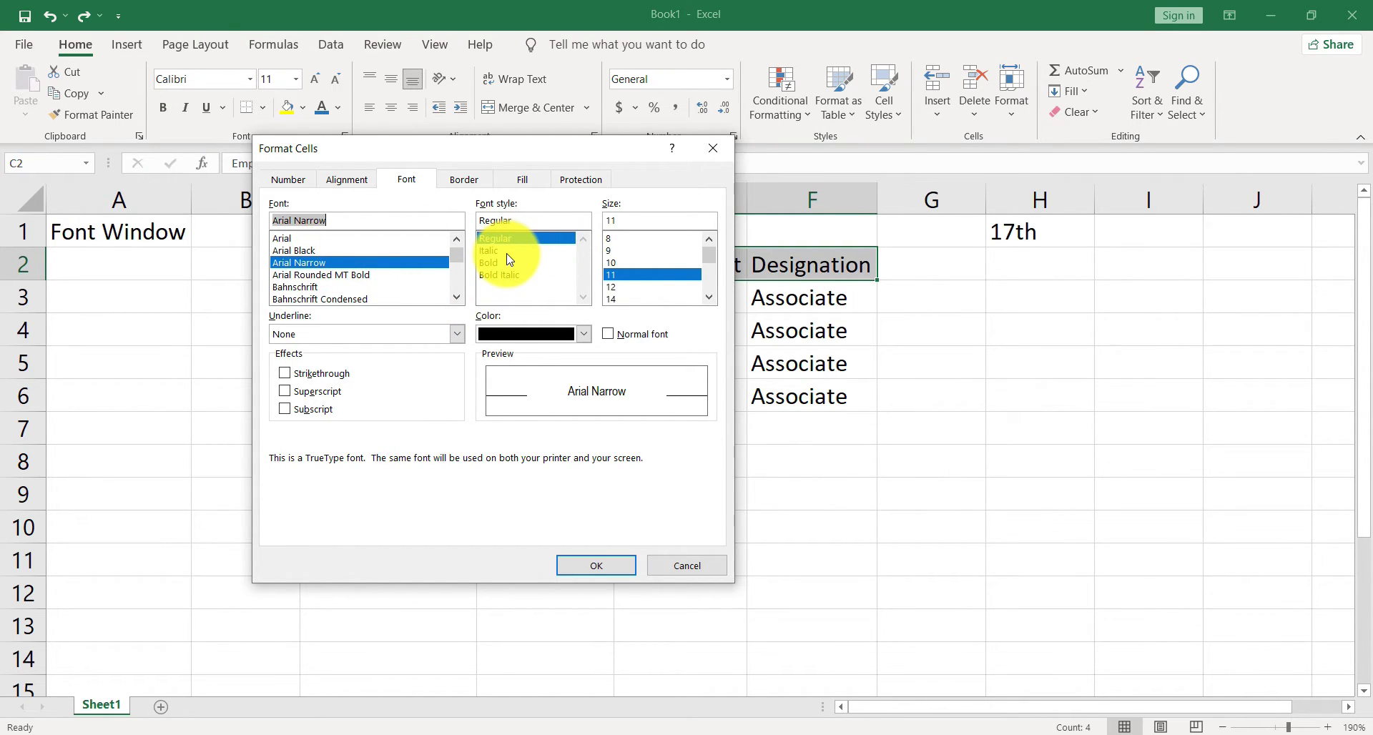
pyautogui.click(499, 276)
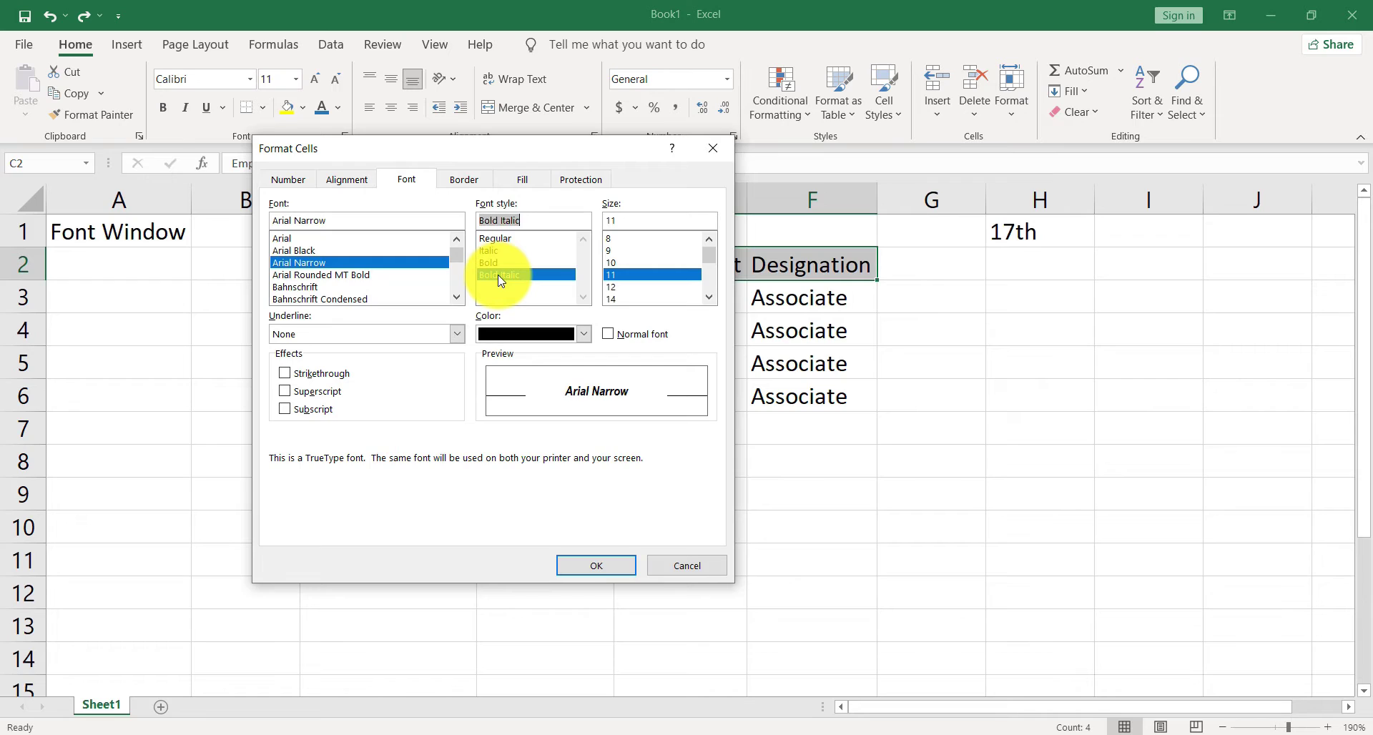
pyautogui.click(632, 287)
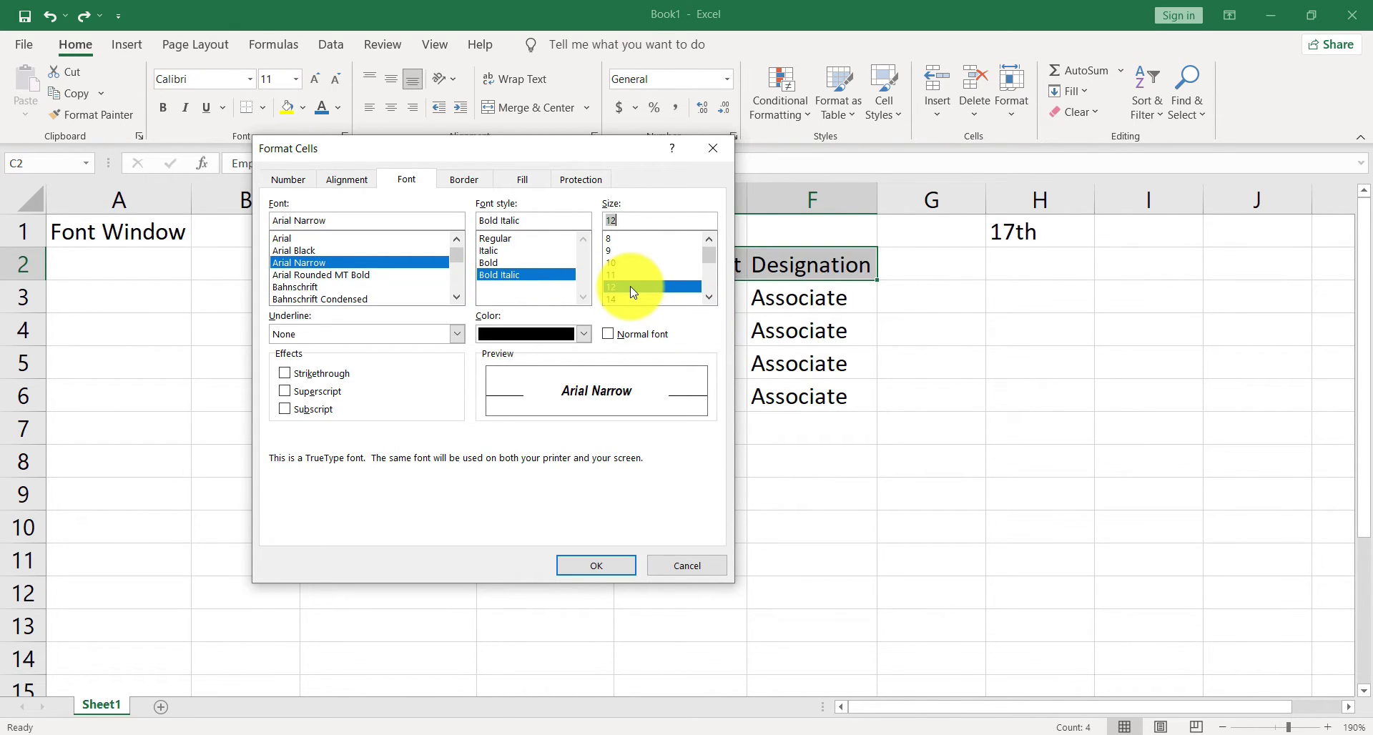
pyautogui.click(584, 334)
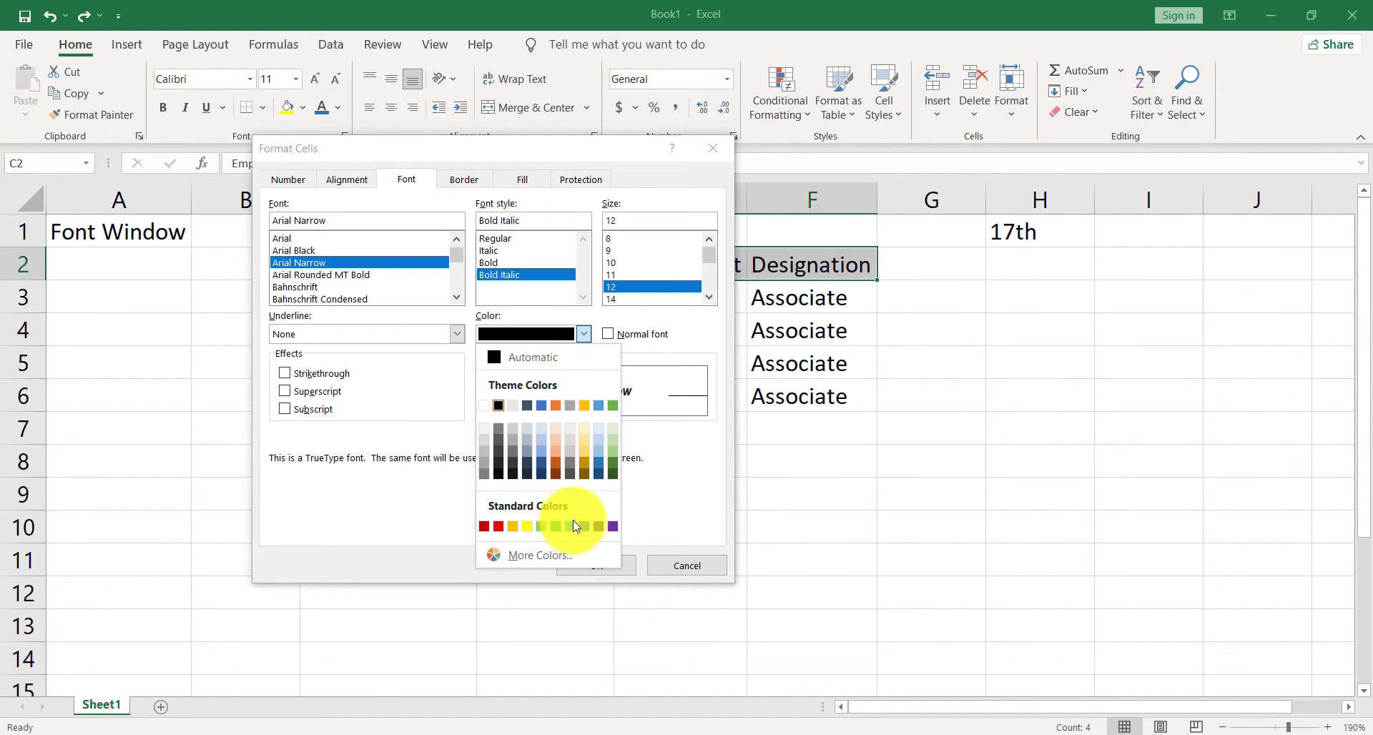
pyautogui.click(599, 526)
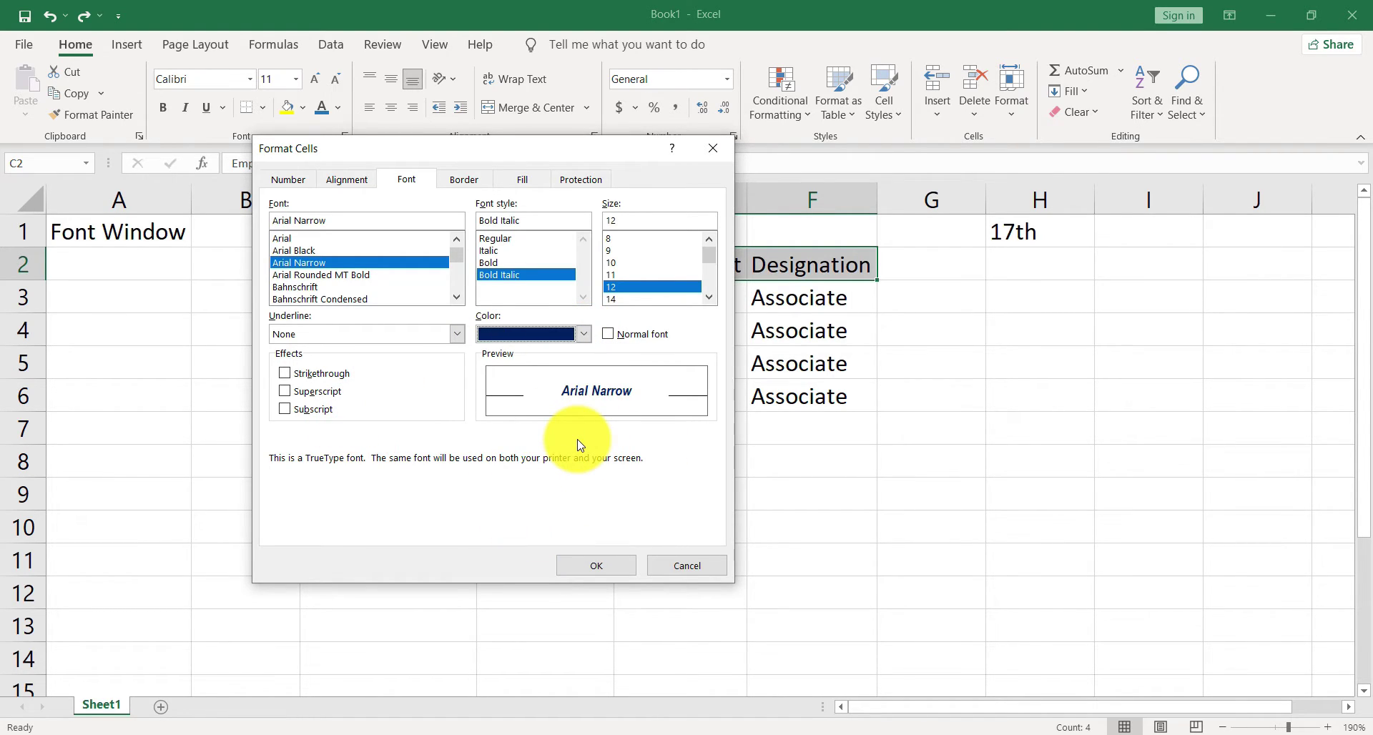
# Check the underline options, then try the Strikethrough effect on the header text and remove it again.
pyautogui.click(457, 336)
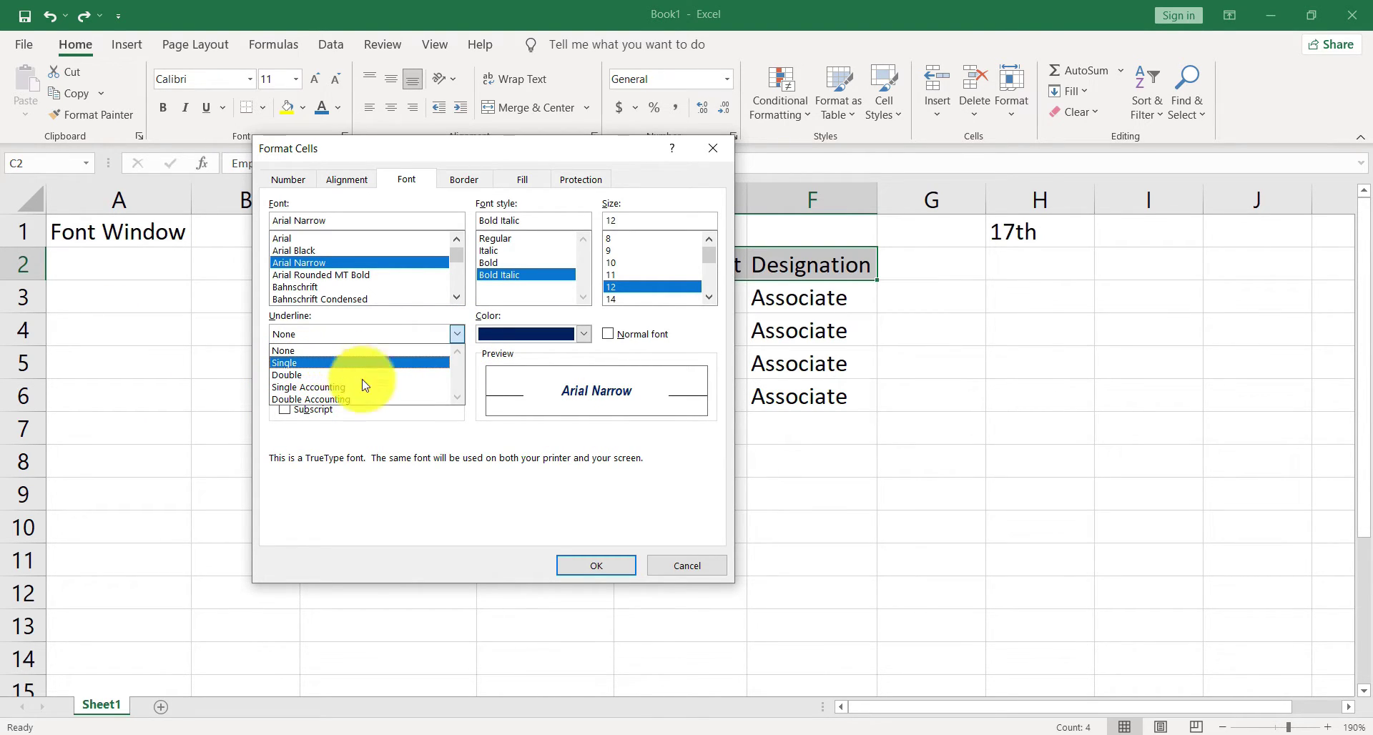
pyautogui.click(443, 433)
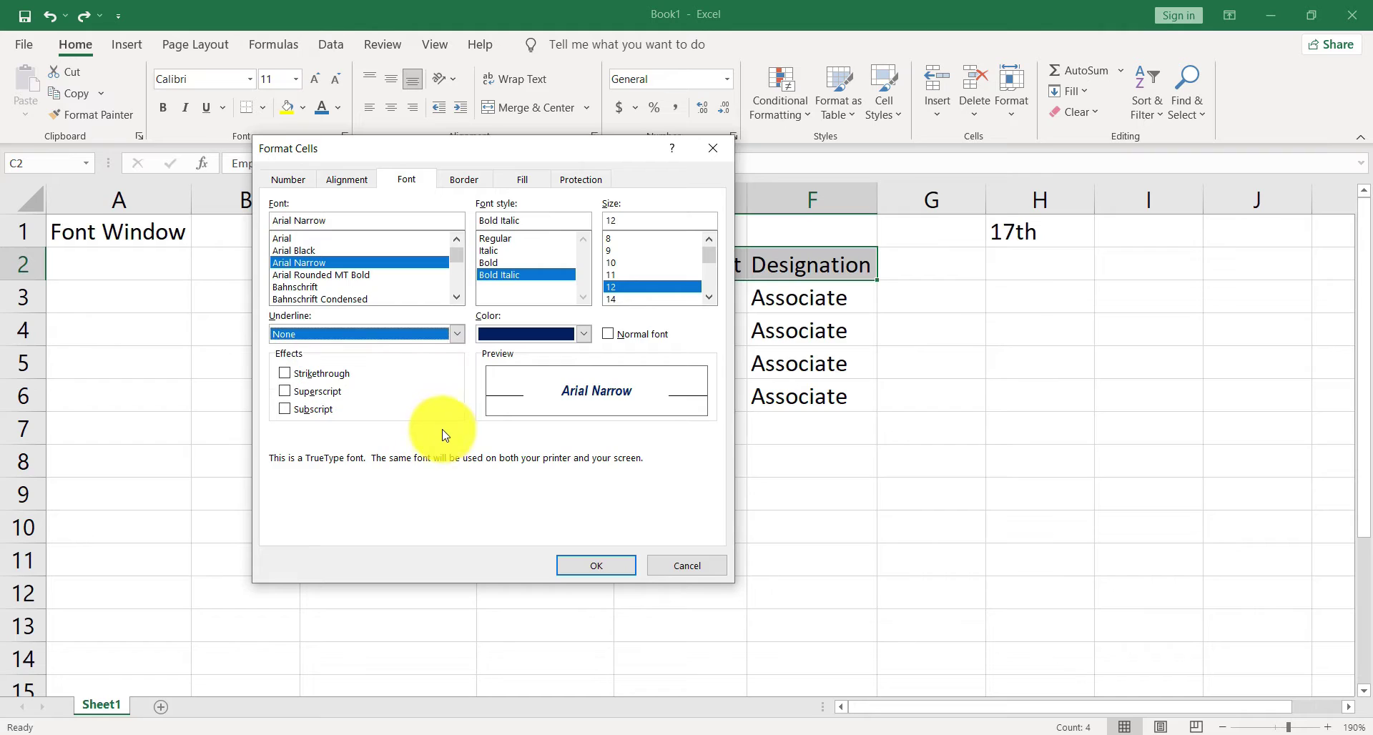
pyautogui.click(287, 376)
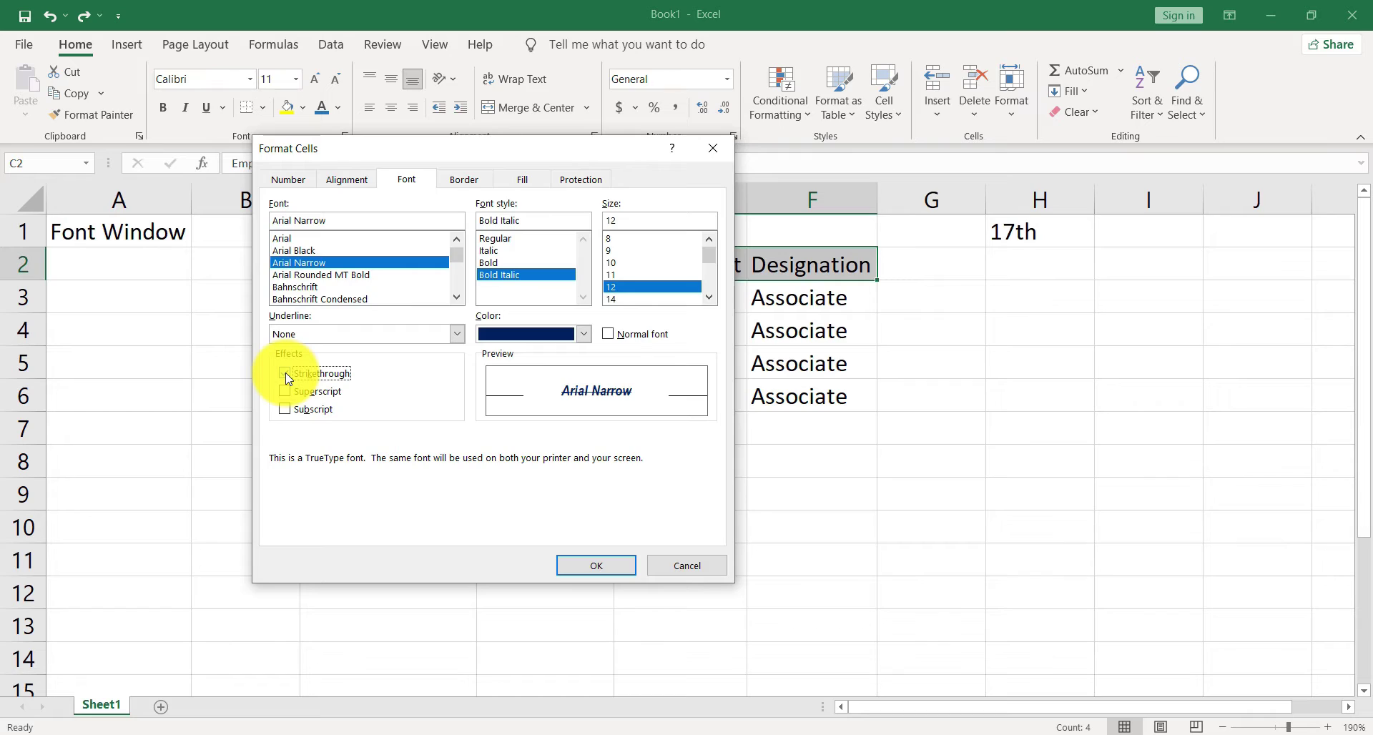
pyautogui.click(286, 374)
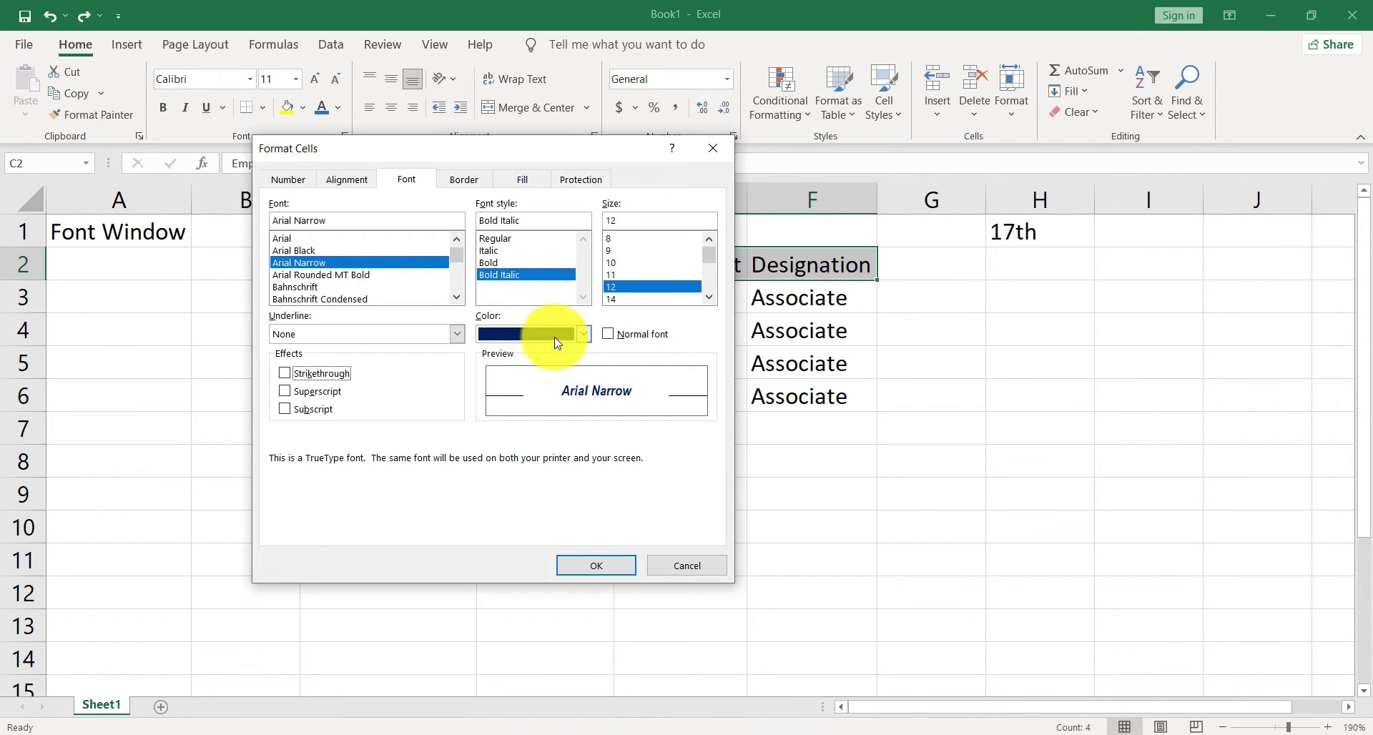
# Give the header cells solid medium-weight outline and inside borders and a light grey background.
pyautogui.click(467, 181)
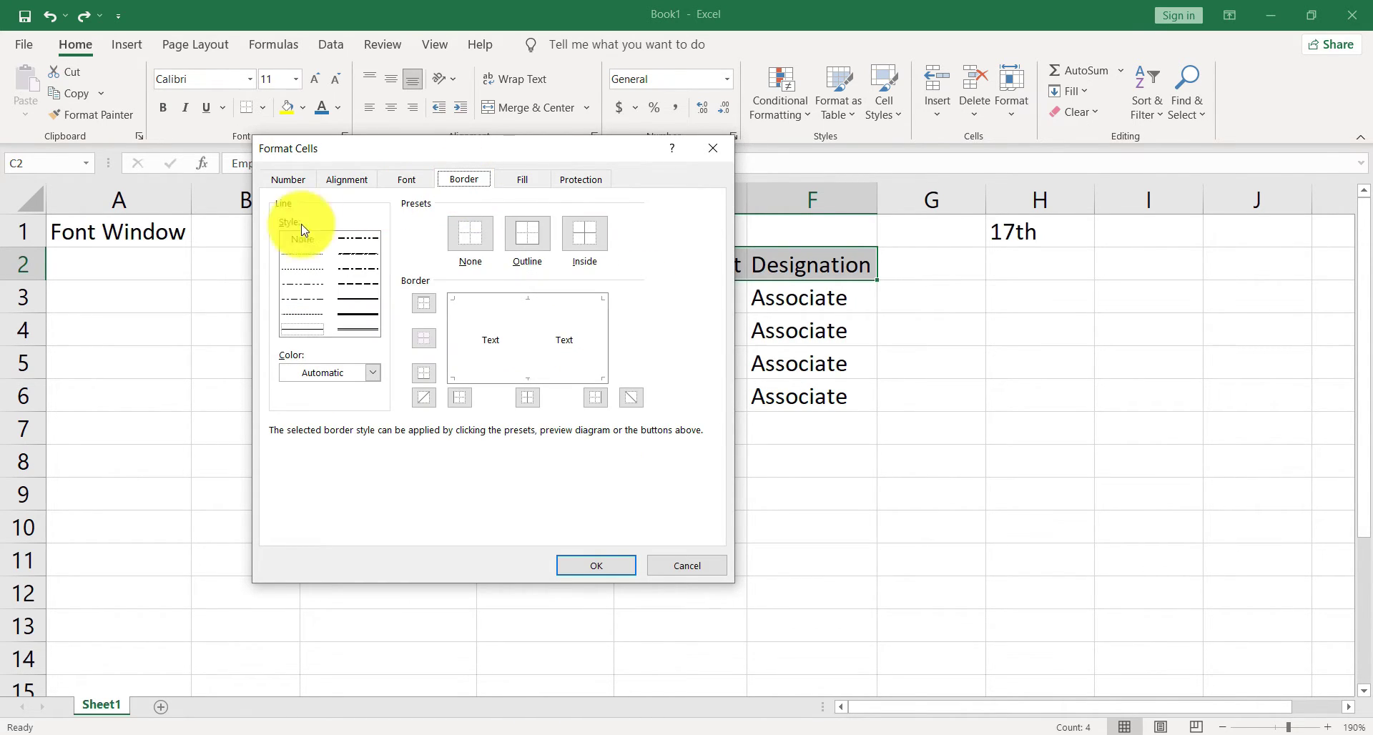
pyautogui.click(356, 303)
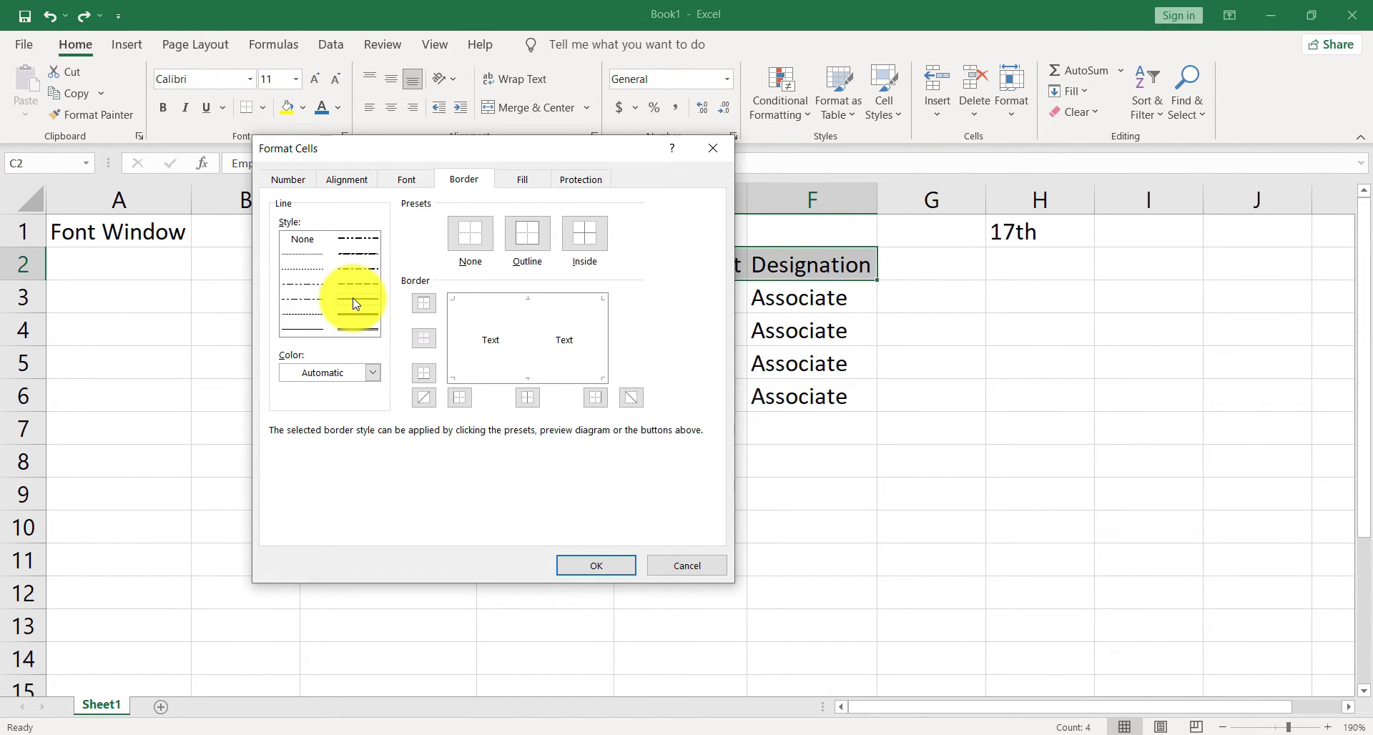
pyautogui.click(531, 236)
pyautogui.click(583, 230)
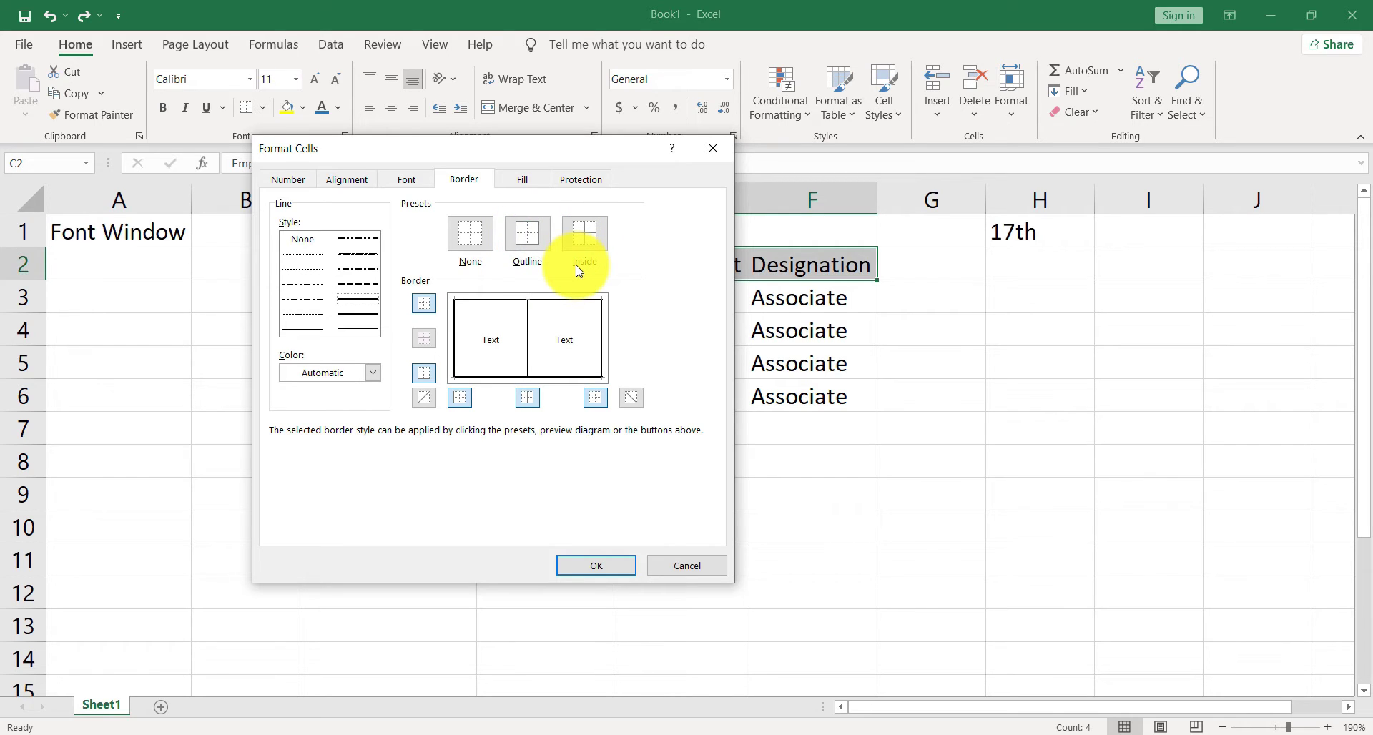
pyautogui.click(523, 188)
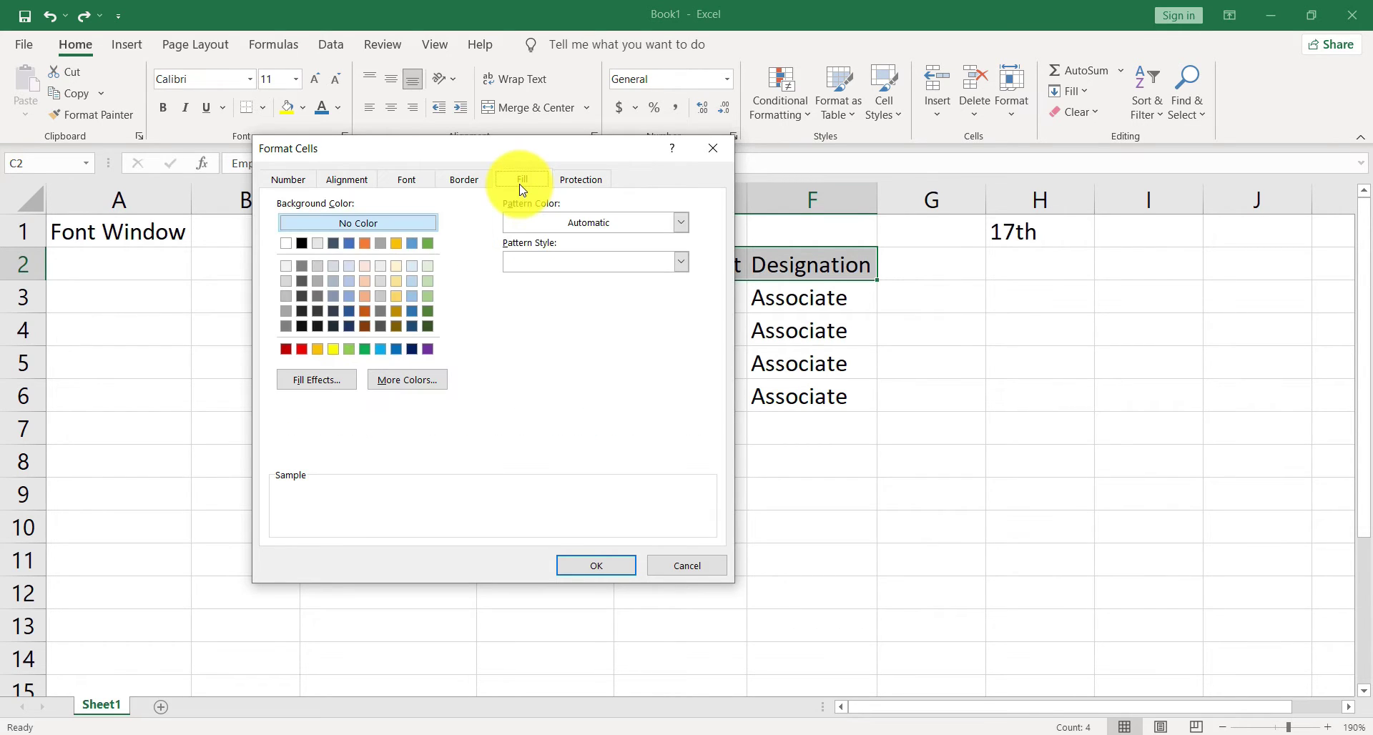
pyautogui.click(286, 283)
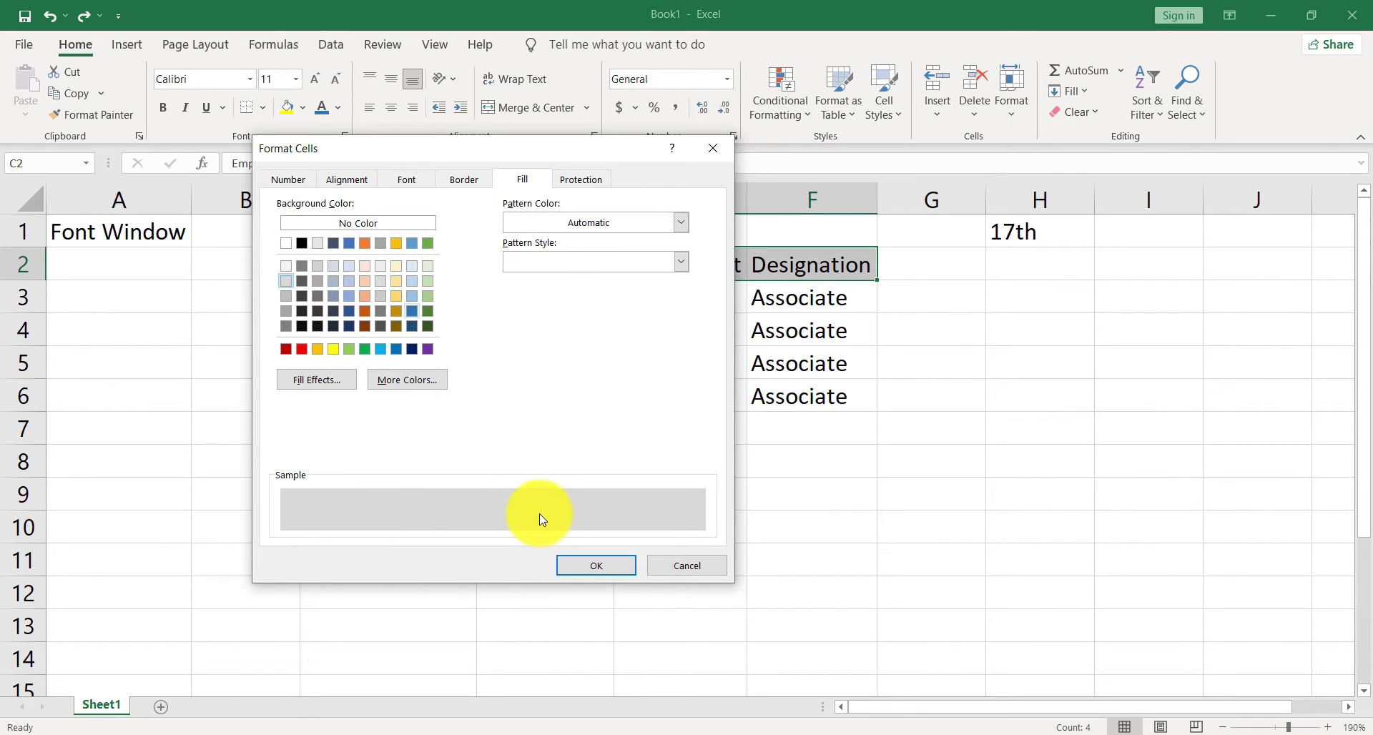
# Try a light blue and a custom yellow shade for the header background, then discard the custom colour.
pyautogui.click(420, 383)
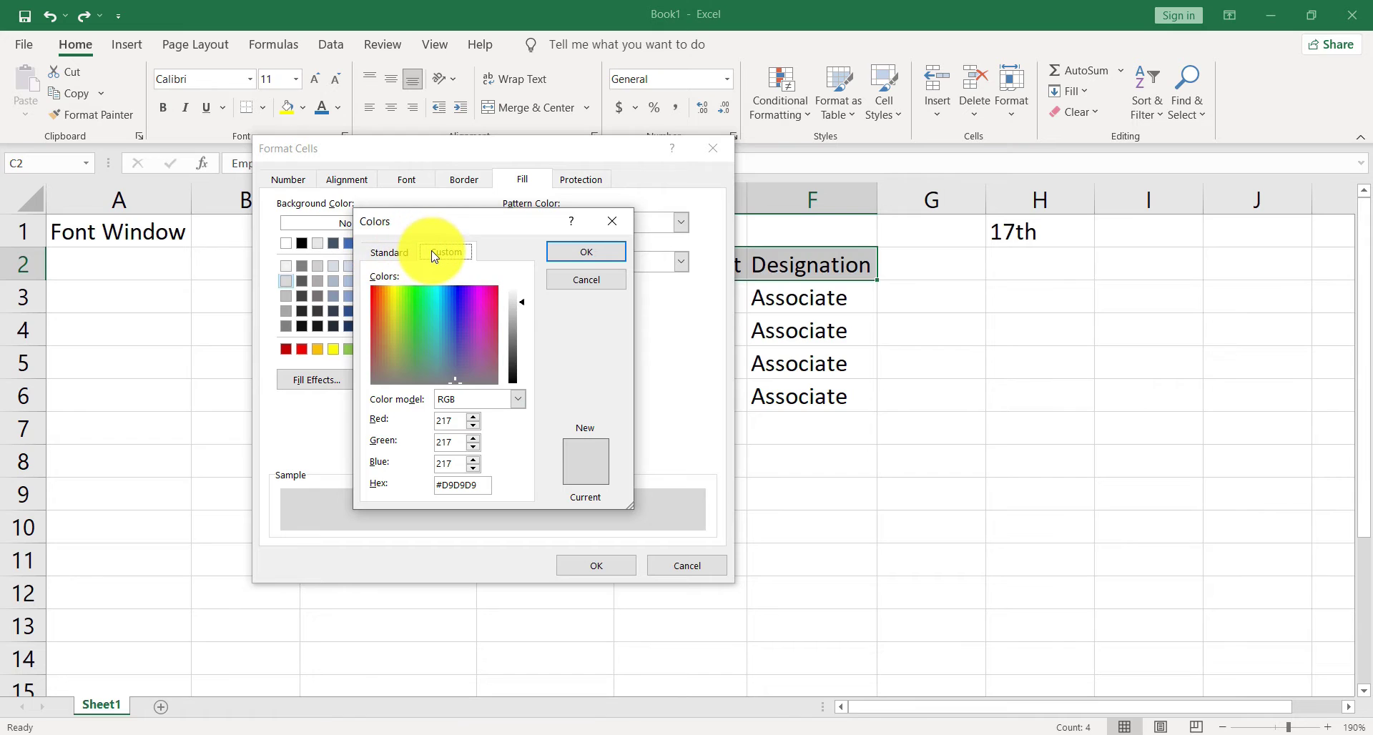
pyautogui.click(408, 257)
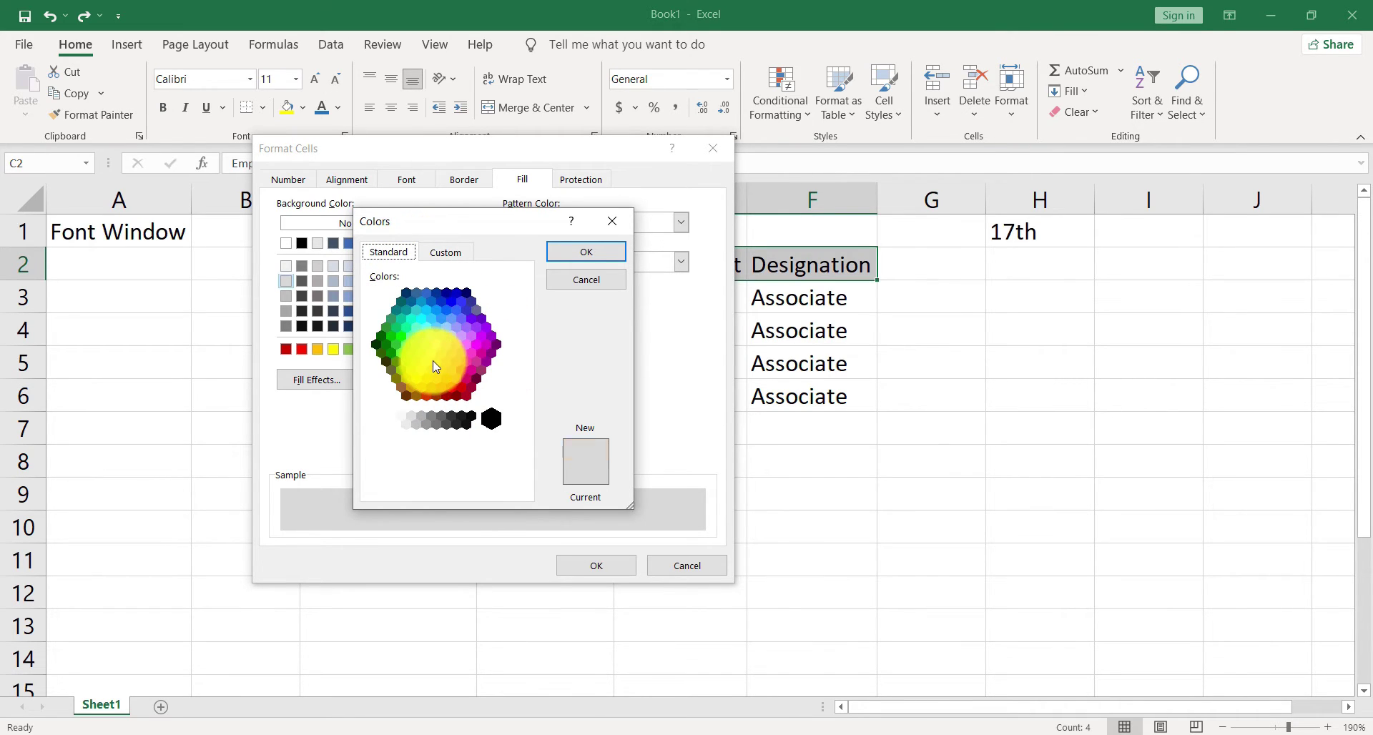
pyautogui.click(447, 327)
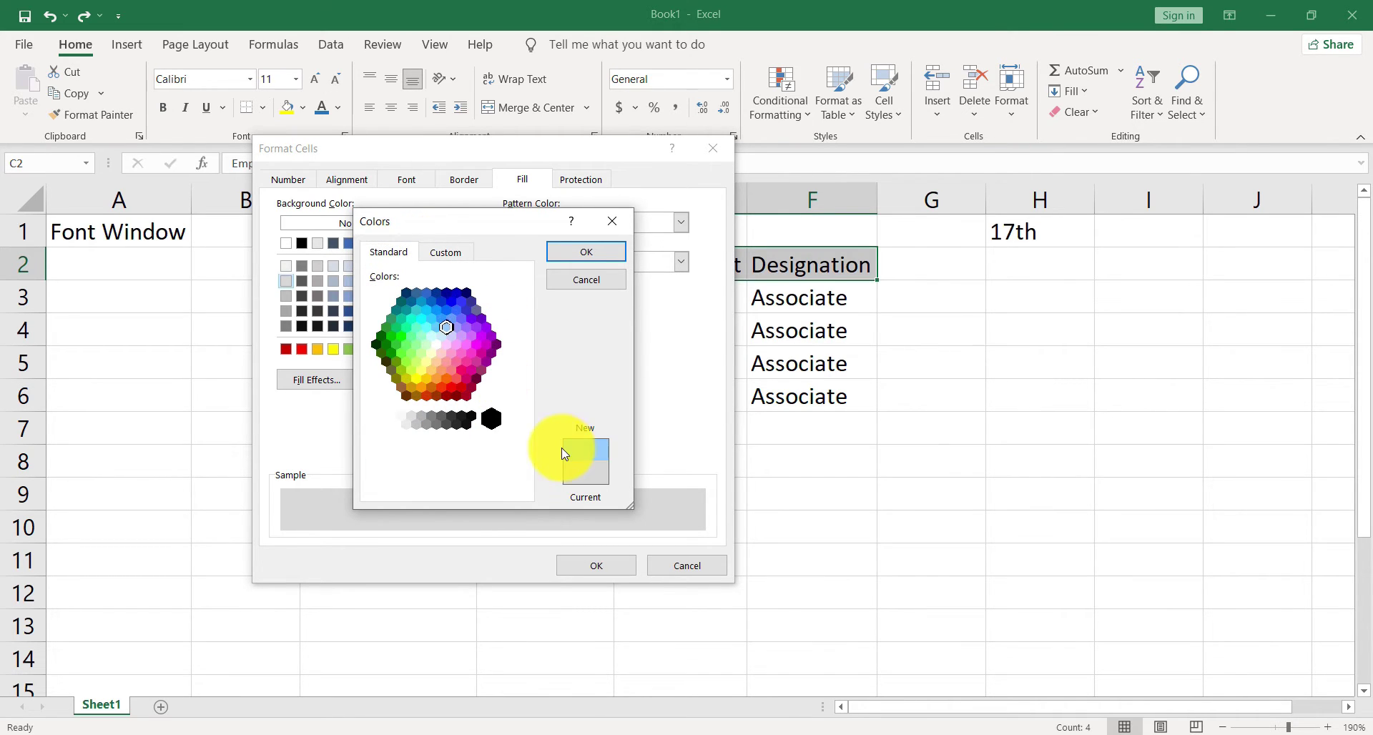
pyautogui.click(449, 249)
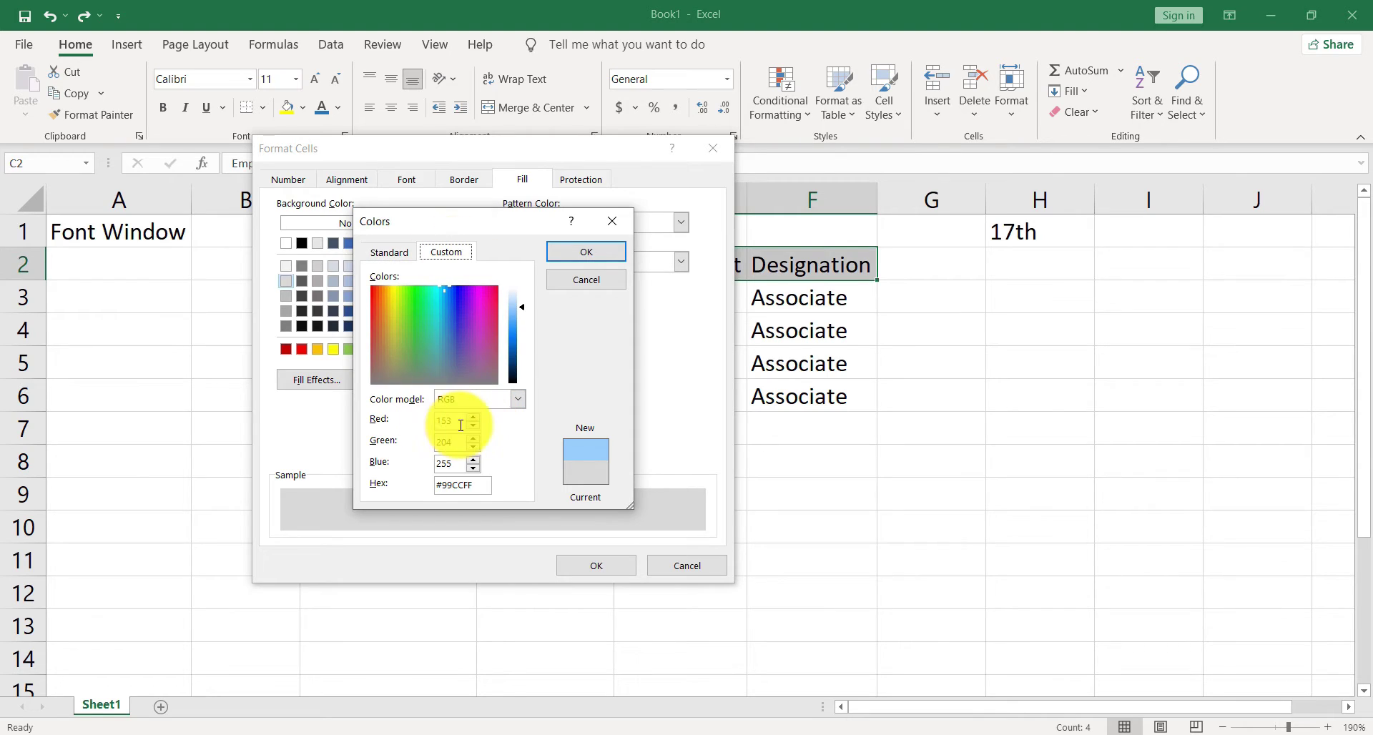
pyautogui.moveTo(459, 422); pyautogui.dragTo(439, 442)
pyautogui.click(442, 466)
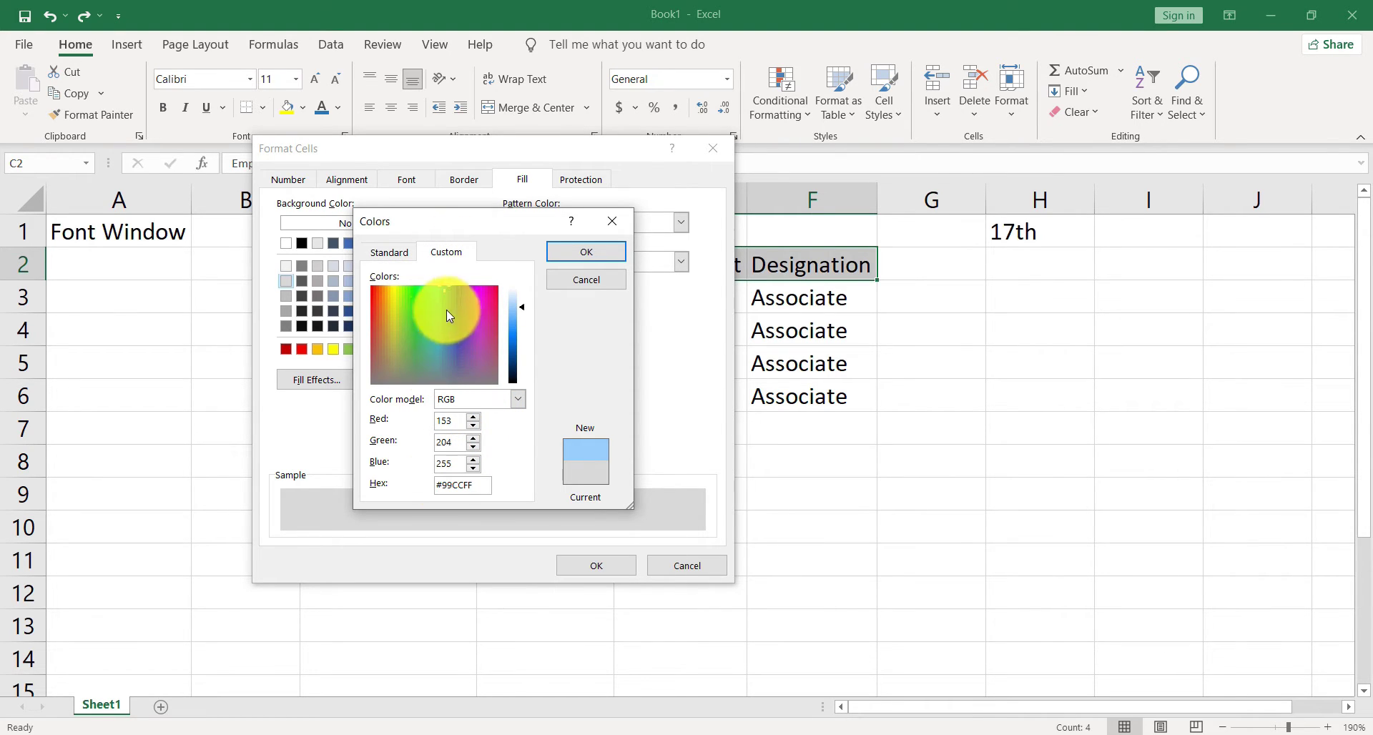
pyautogui.click(394, 306)
pyautogui.click(523, 304)
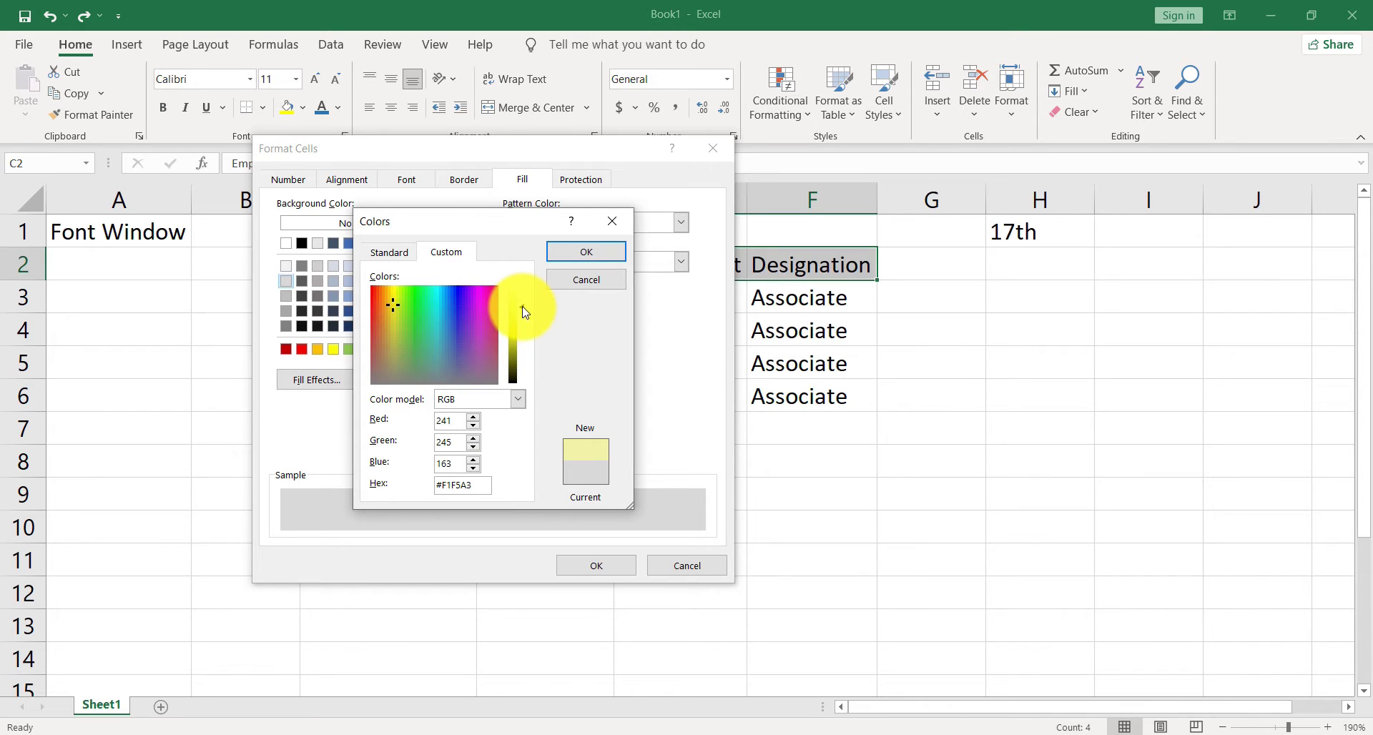
pyautogui.moveTo(525, 305)
pyautogui.mouseDown()
pyautogui.moveTo(527, 368)
pyautogui.moveTo(530, 331)
pyautogui.mouseUp()
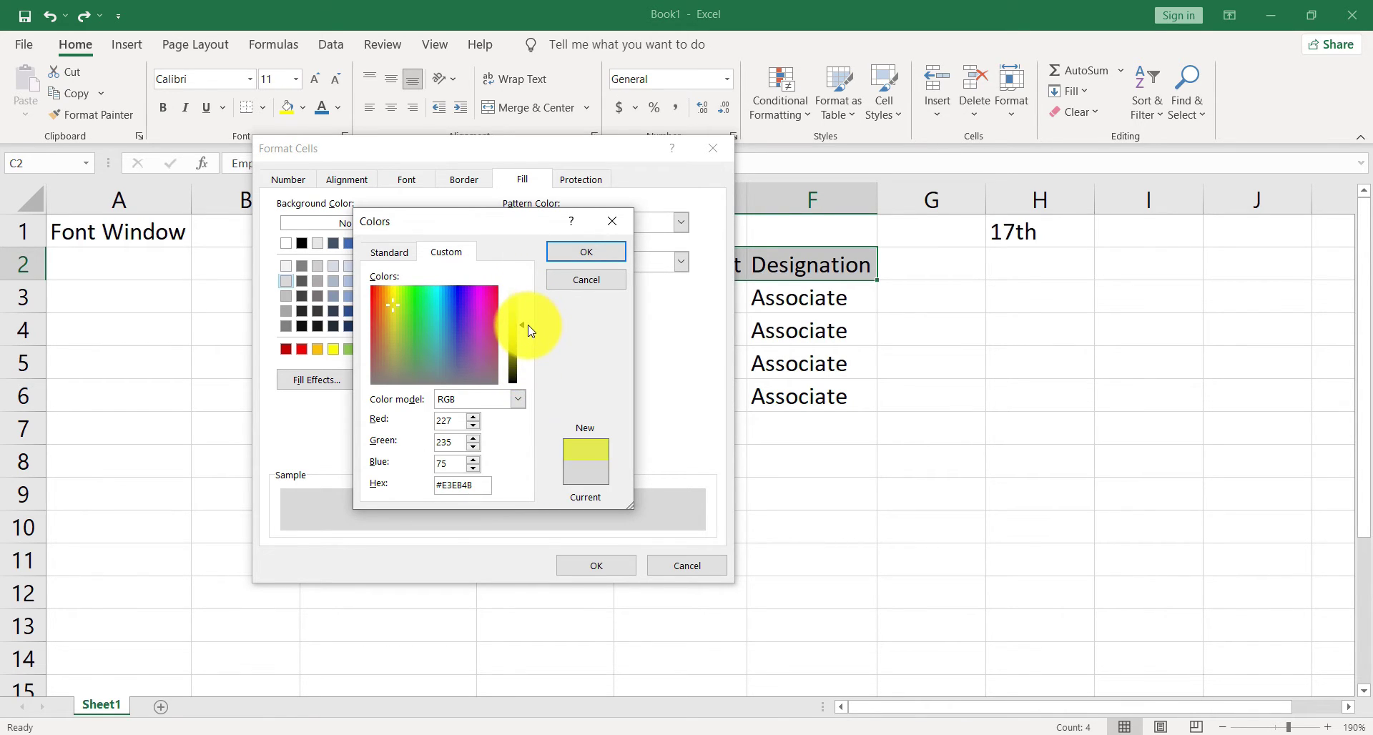
pyautogui.click(599, 284)
# Open the gradient fill effects for the header cells, compare the shading styles, and choose Diagonal up.
pyautogui.click(327, 380)
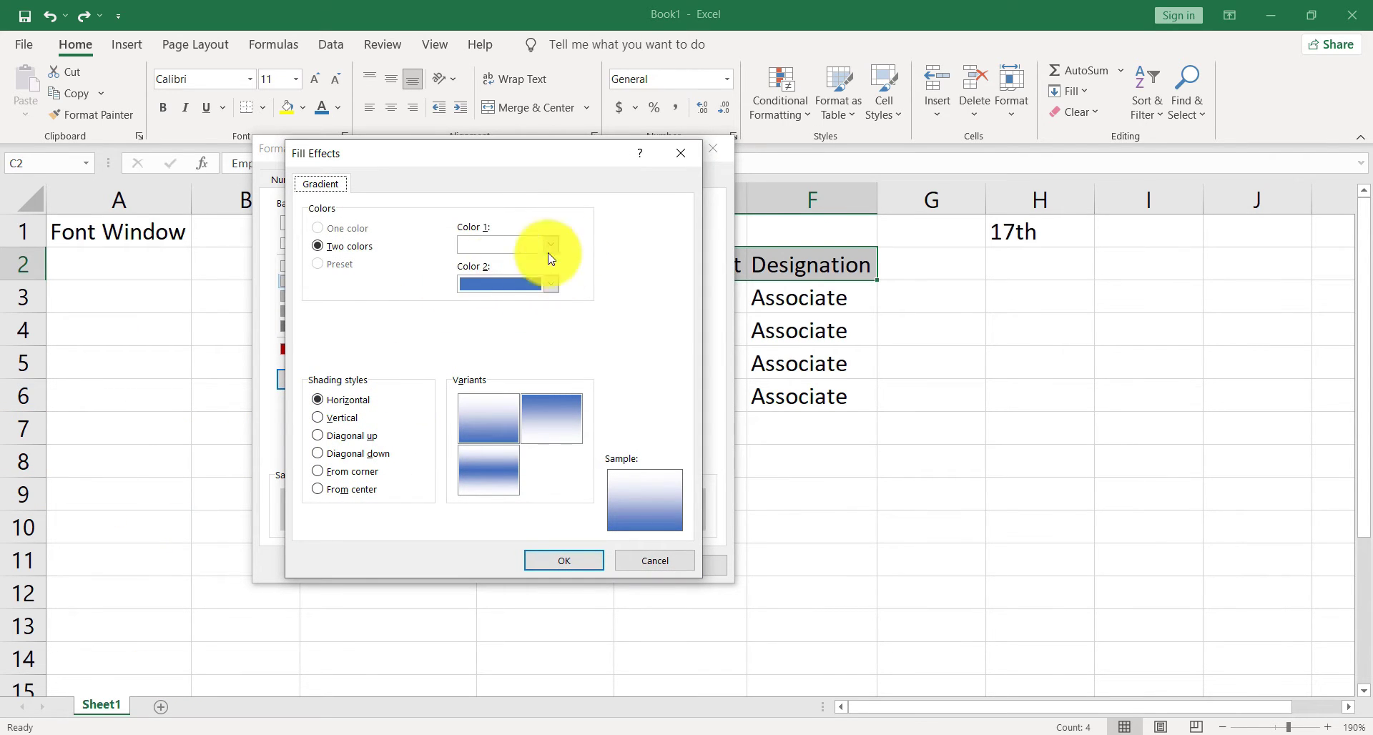
pyautogui.click(320, 419)
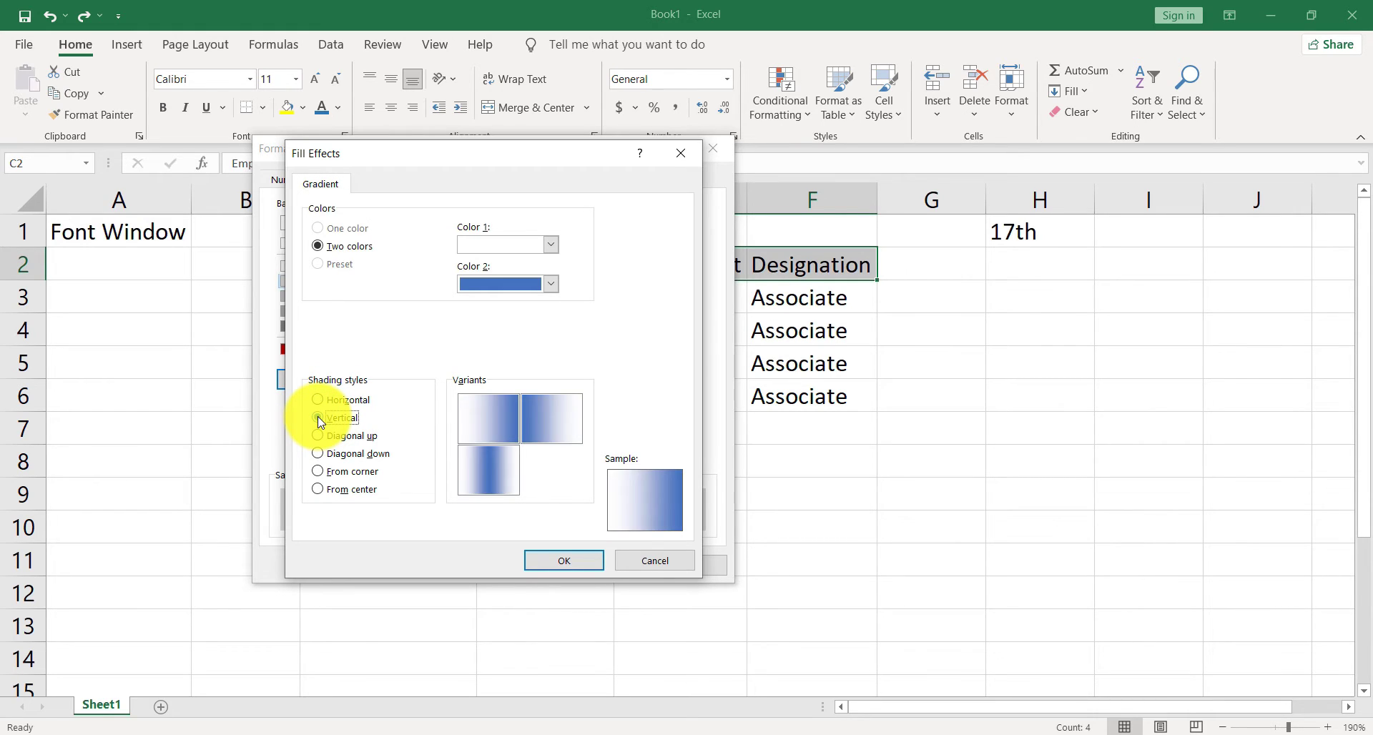
pyautogui.click(319, 436)
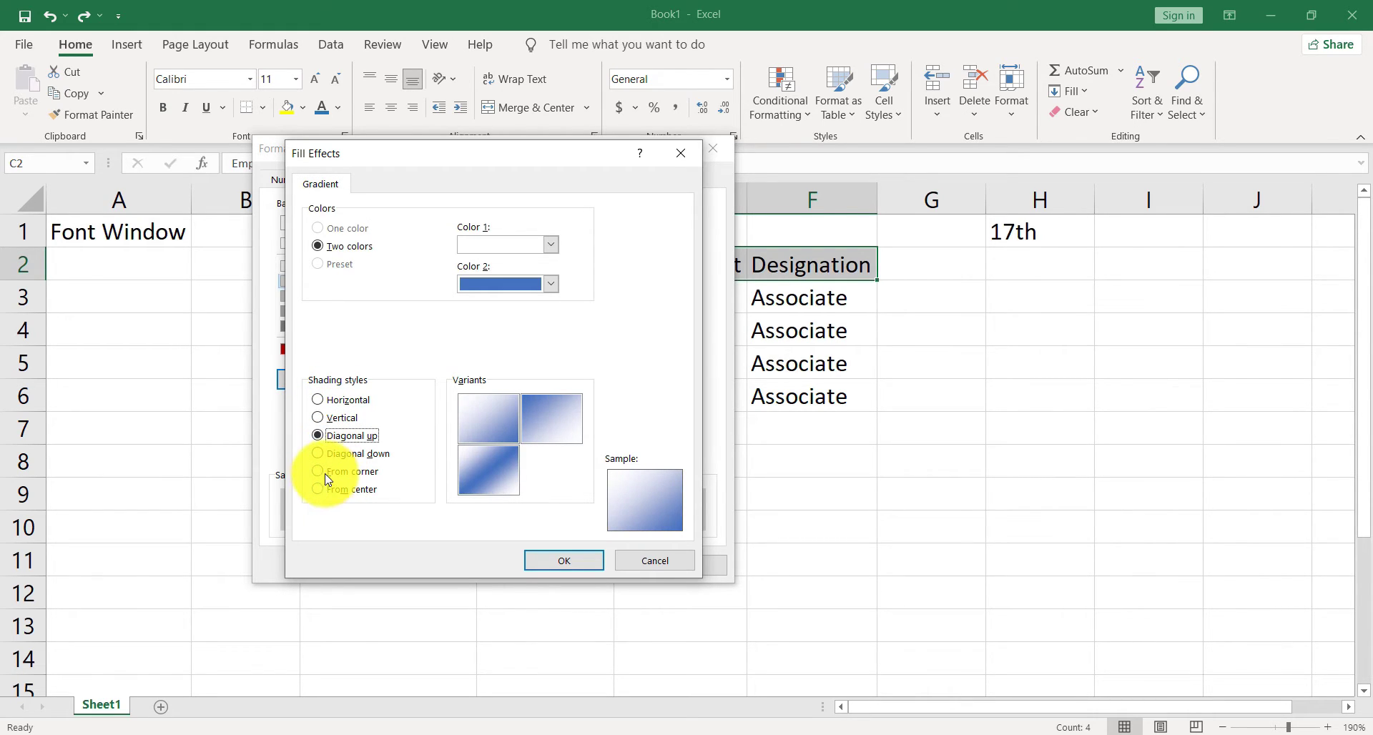
pyautogui.click(320, 461)
pyautogui.click(319, 473)
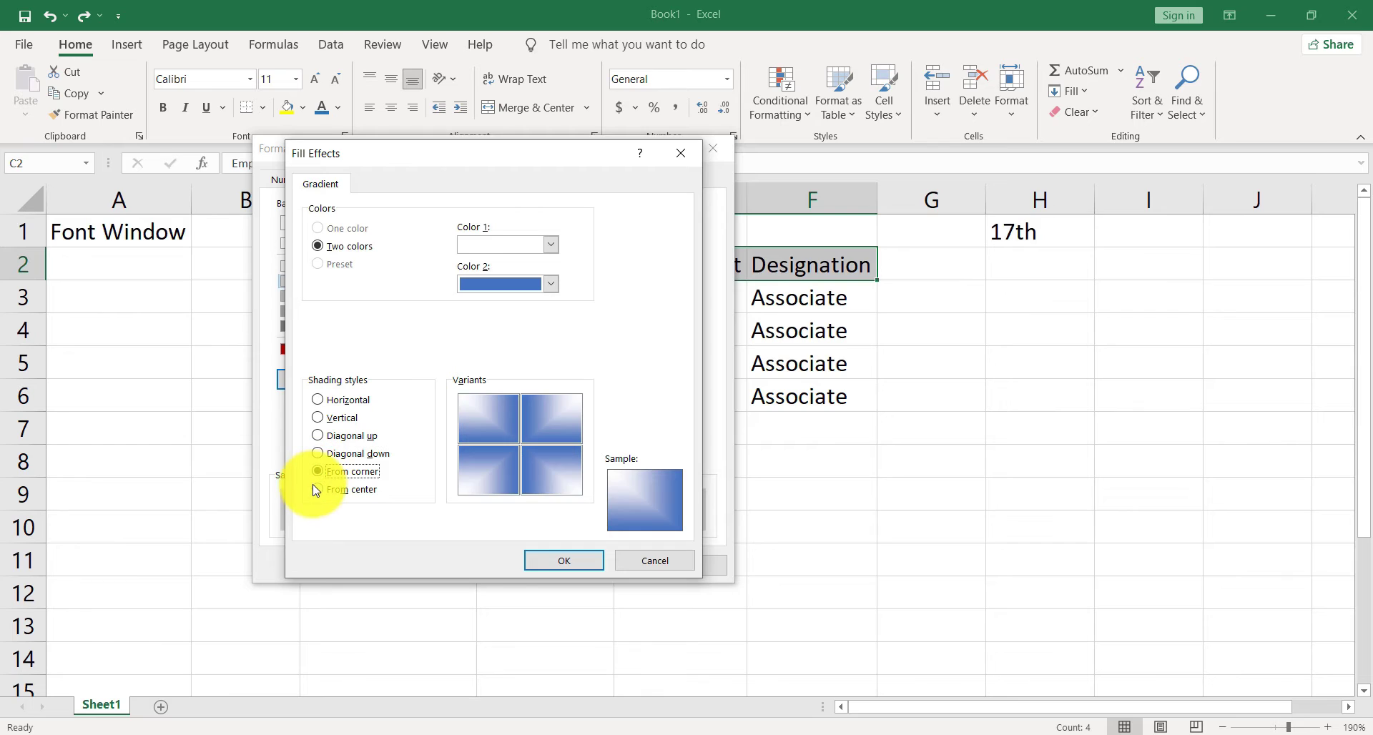
pyautogui.click(319, 487)
pyautogui.click(318, 437)
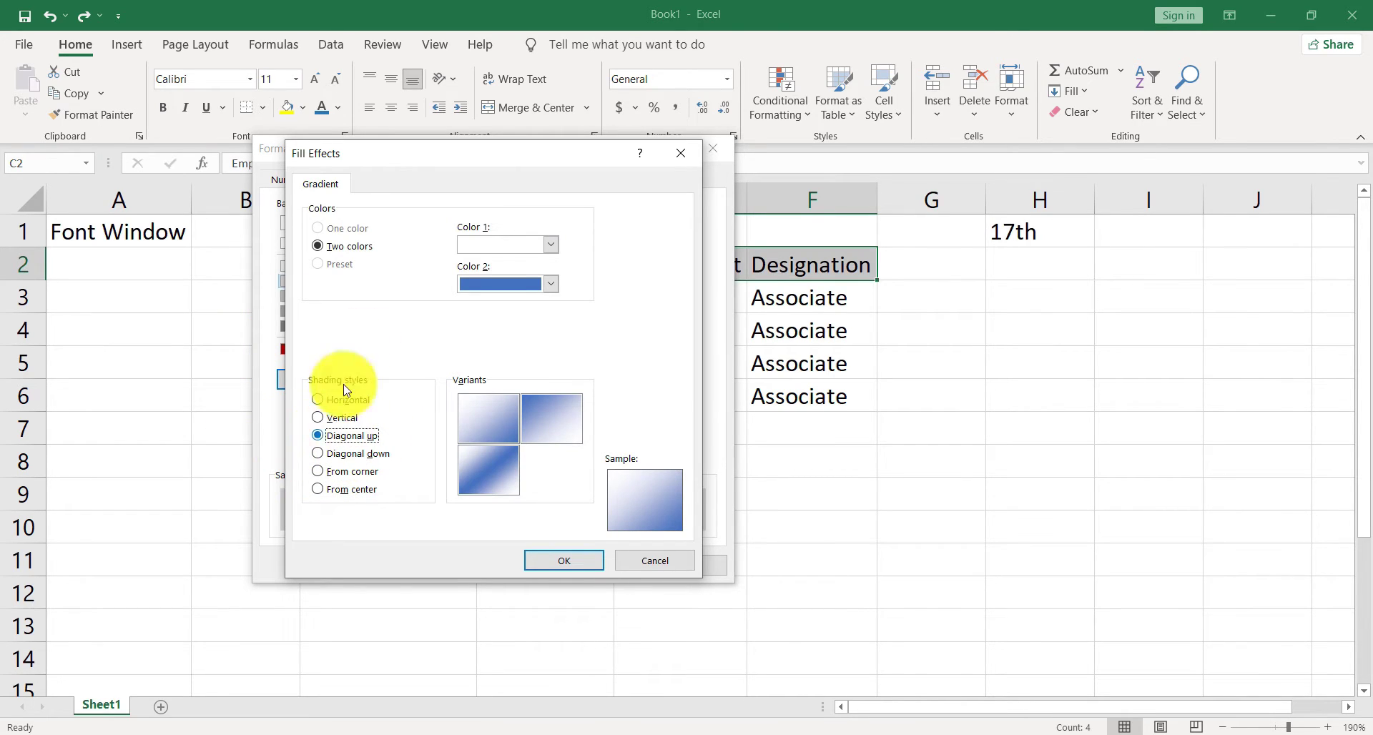
# Set the header gradient's second colour to light grey and apply the formatting to the header cells.
pyautogui.click(553, 285)
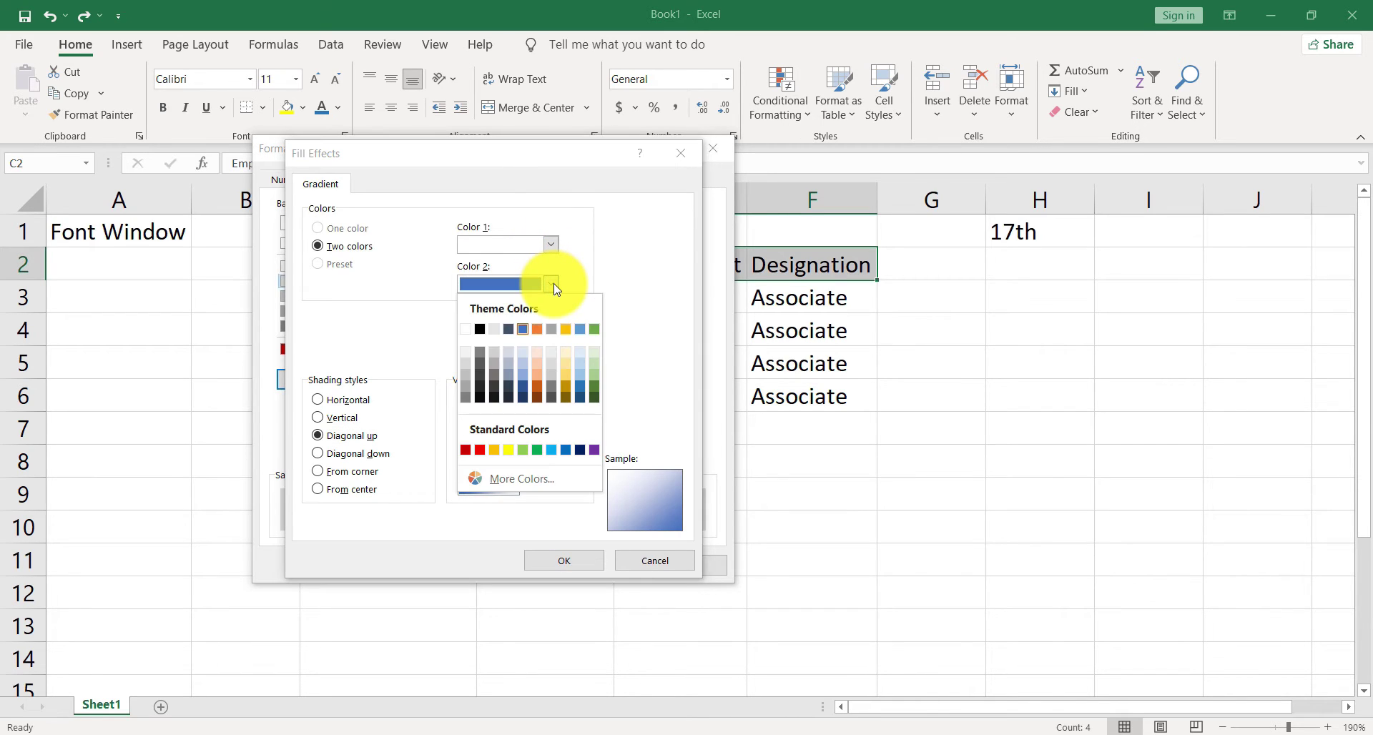
pyautogui.click(466, 360)
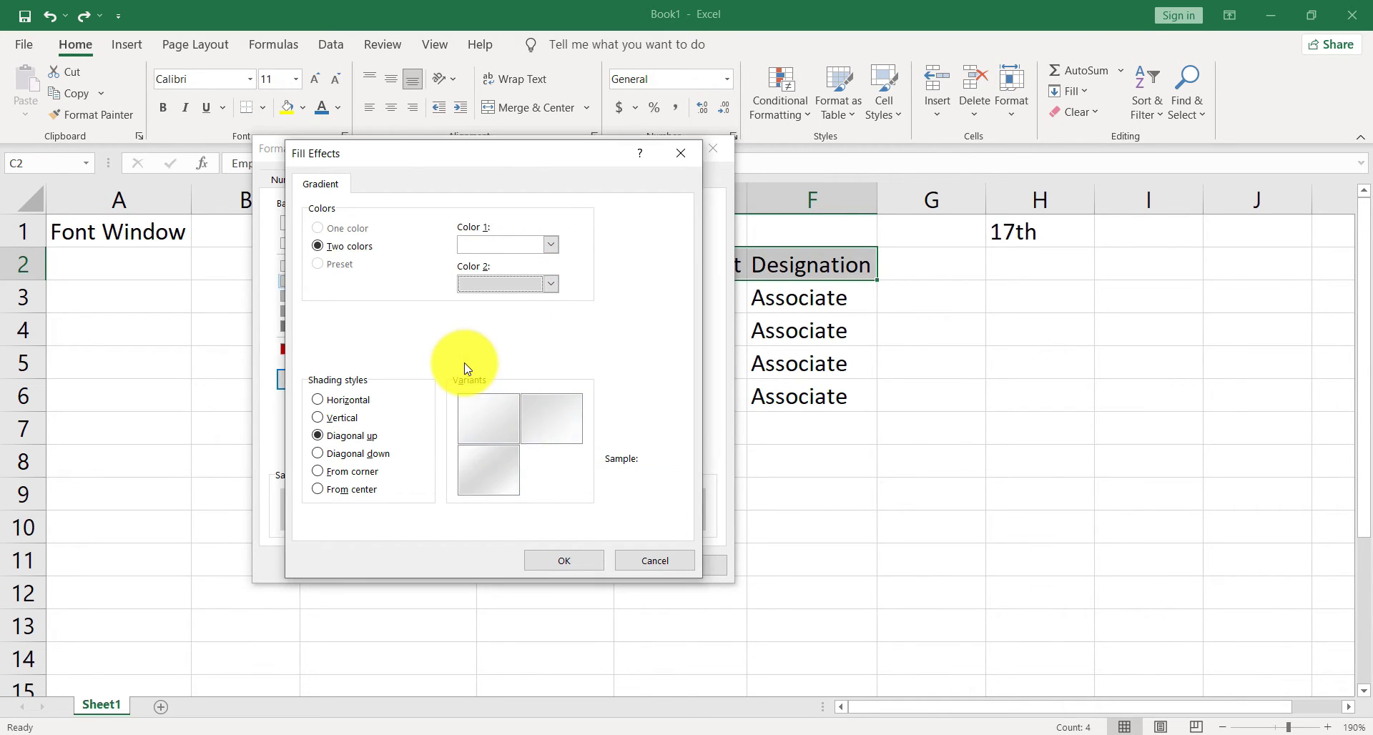
pyautogui.click(577, 562)
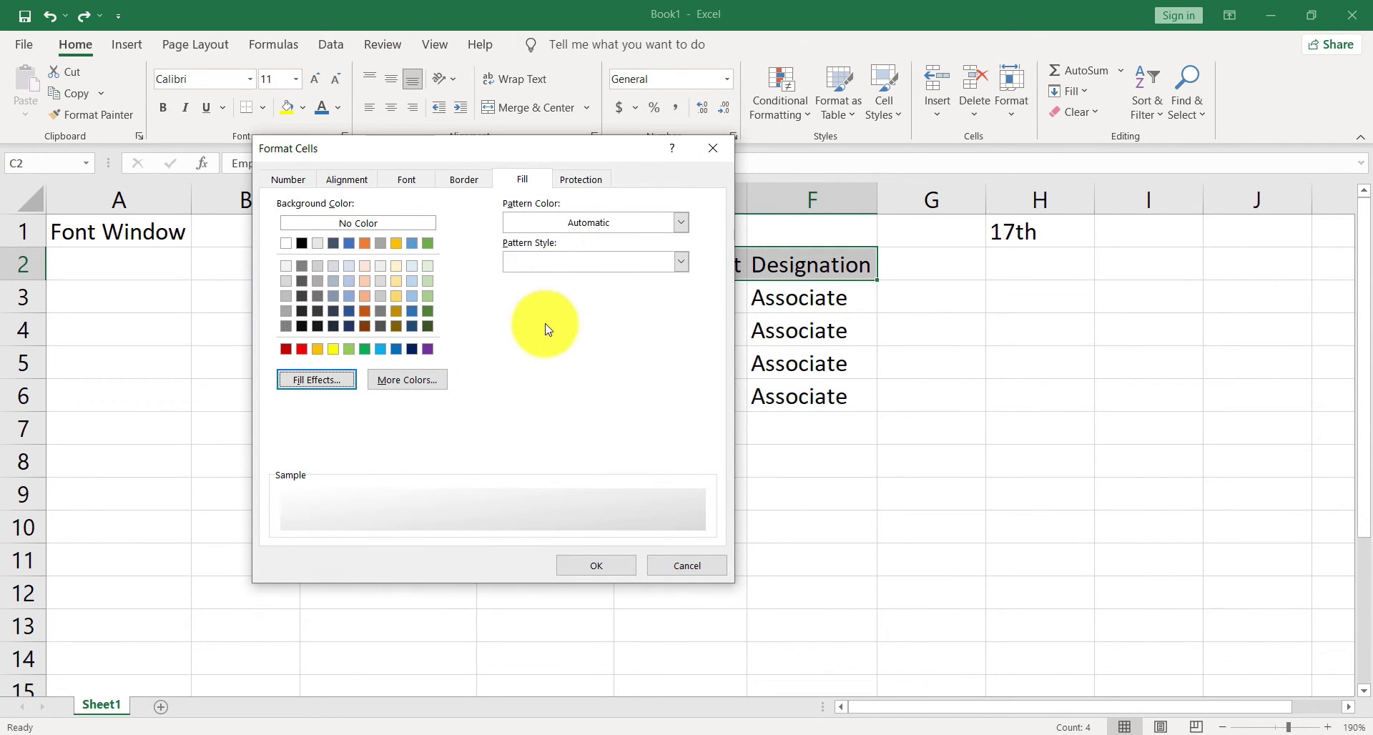
pyautogui.click(600, 563)
pyautogui.click(565, 414)
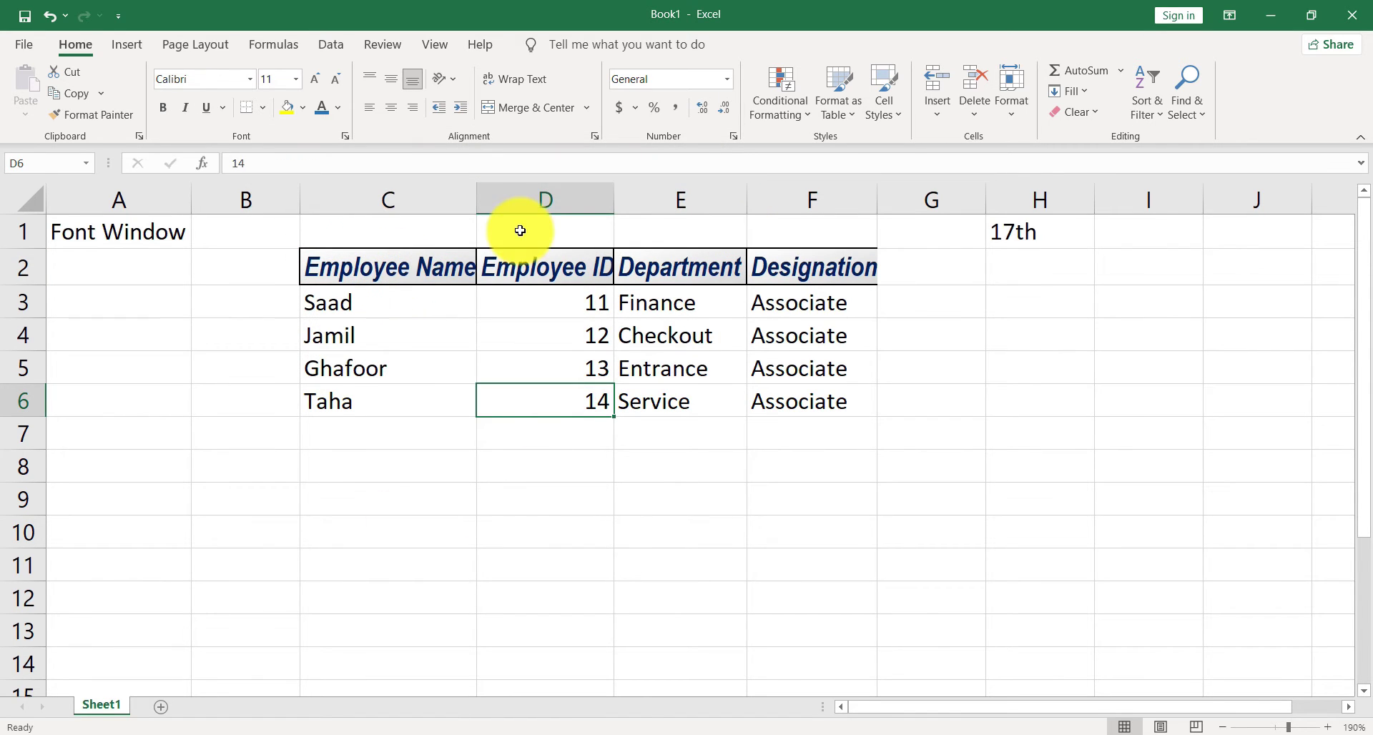
# Auto-fit the widths of columns C through F to their contents.
pyautogui.moveTo(428, 195); pyautogui.dragTo(873, 198)
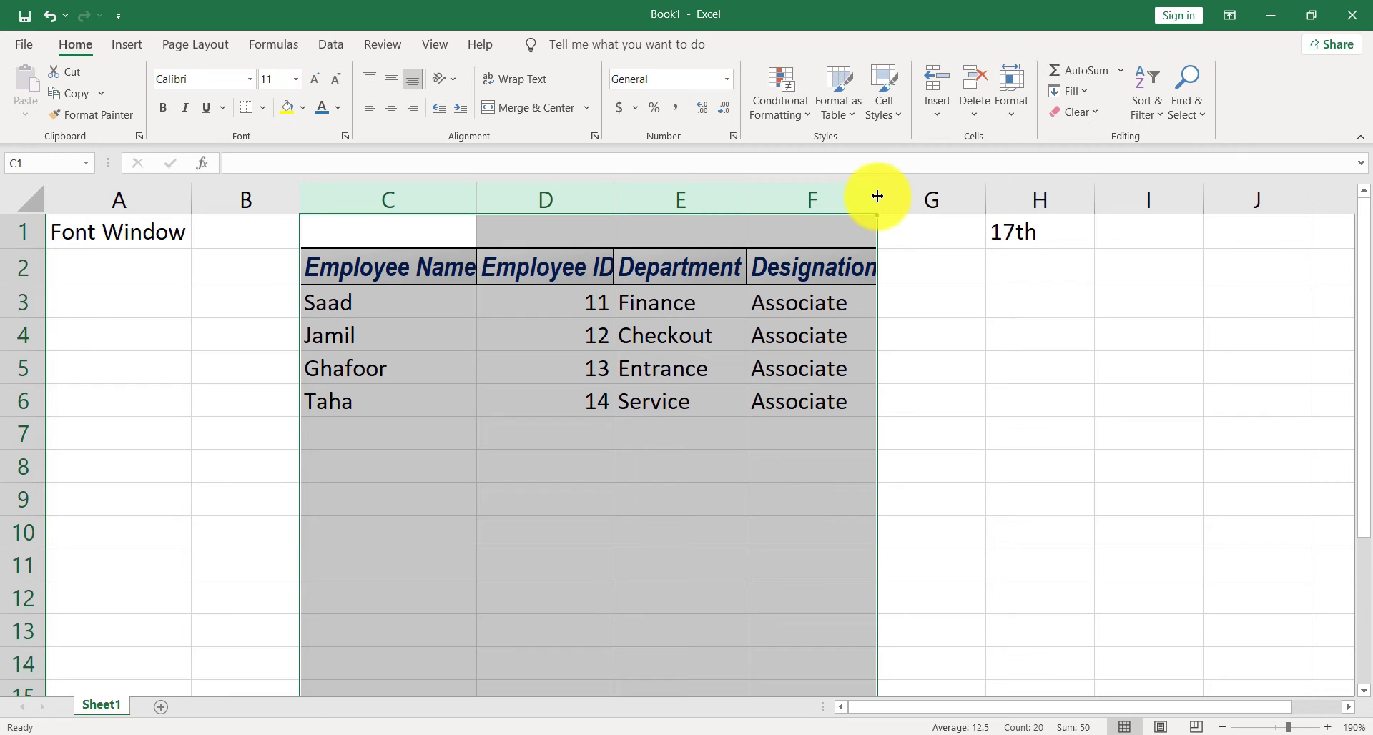
pyautogui.doubleClick(877, 196)
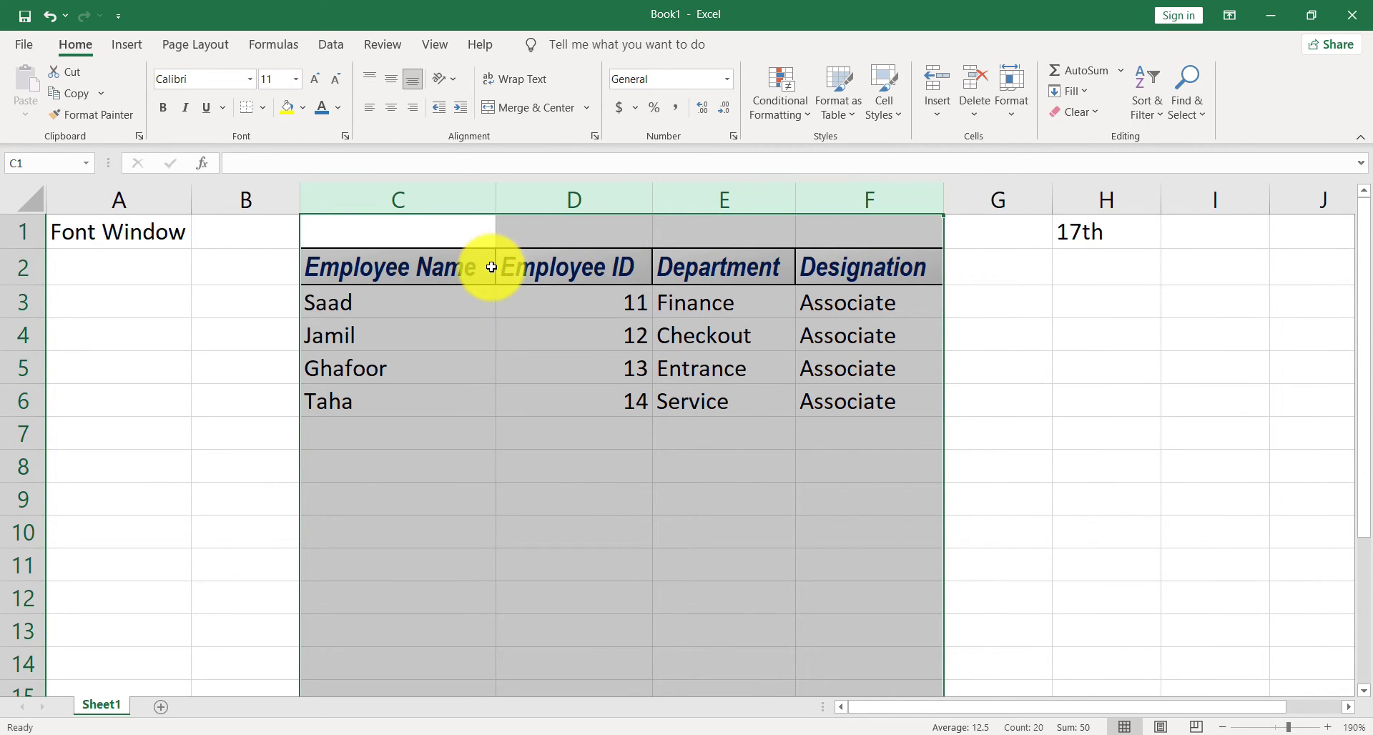
pyautogui.click(442, 271)
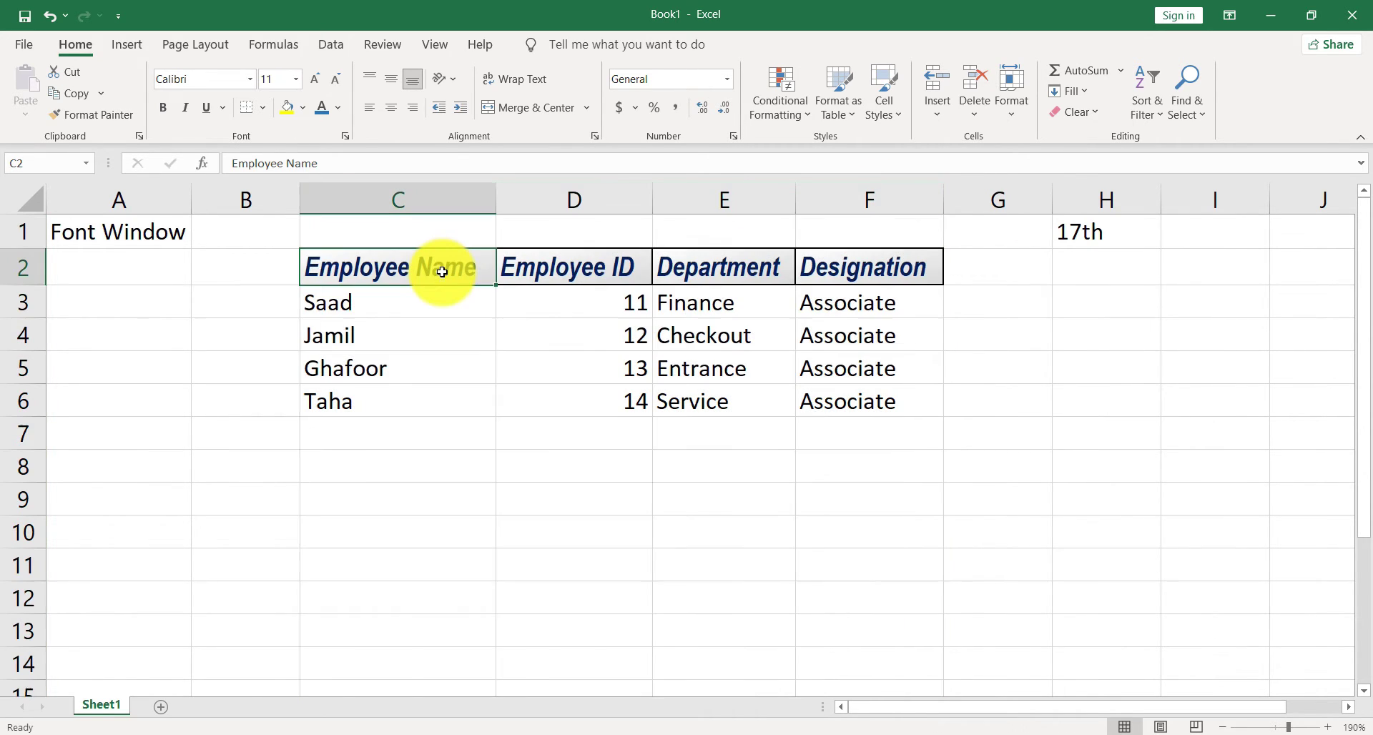
pyautogui.click(441, 375)
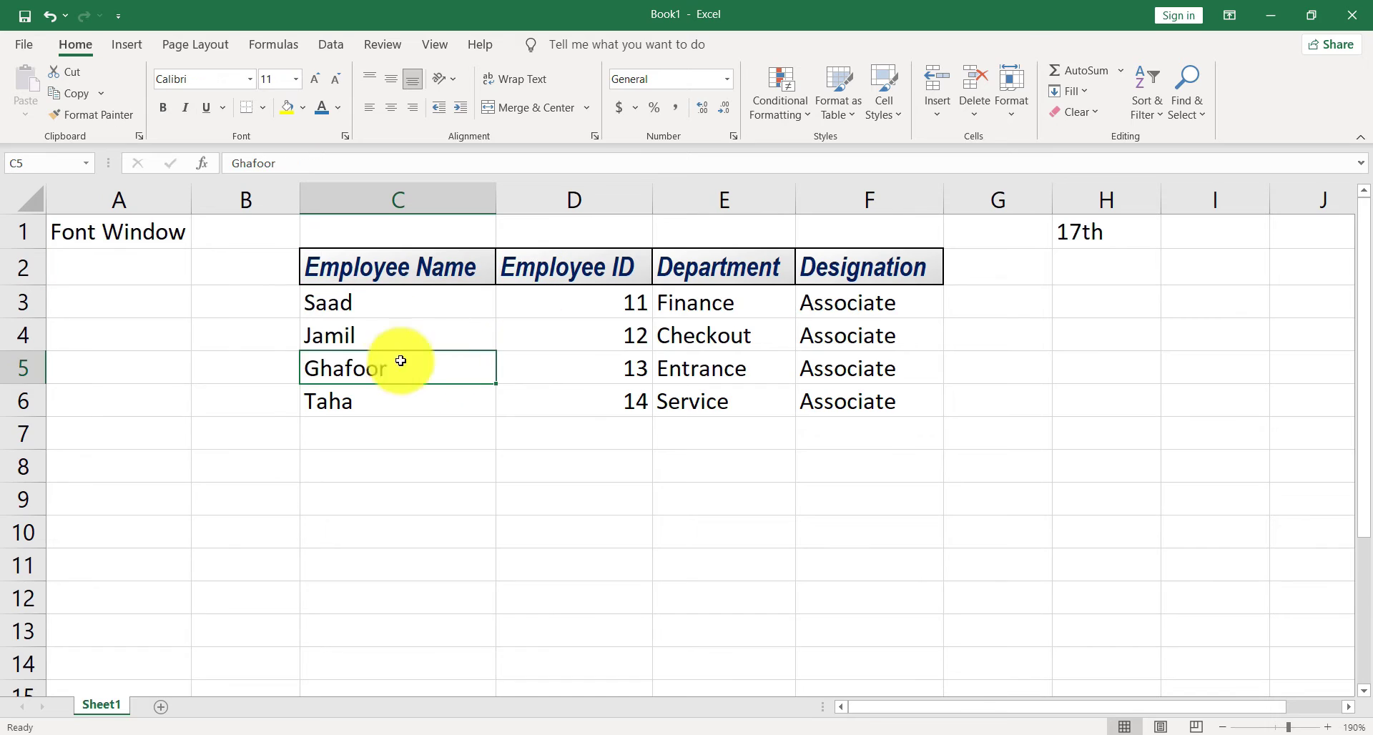
# Set the font of the employee data cells C3:F6 to Arial Narrow, size 10, in the standard blue colour.
pyautogui.moveTo(411, 298); pyautogui.dragTo(883, 404)
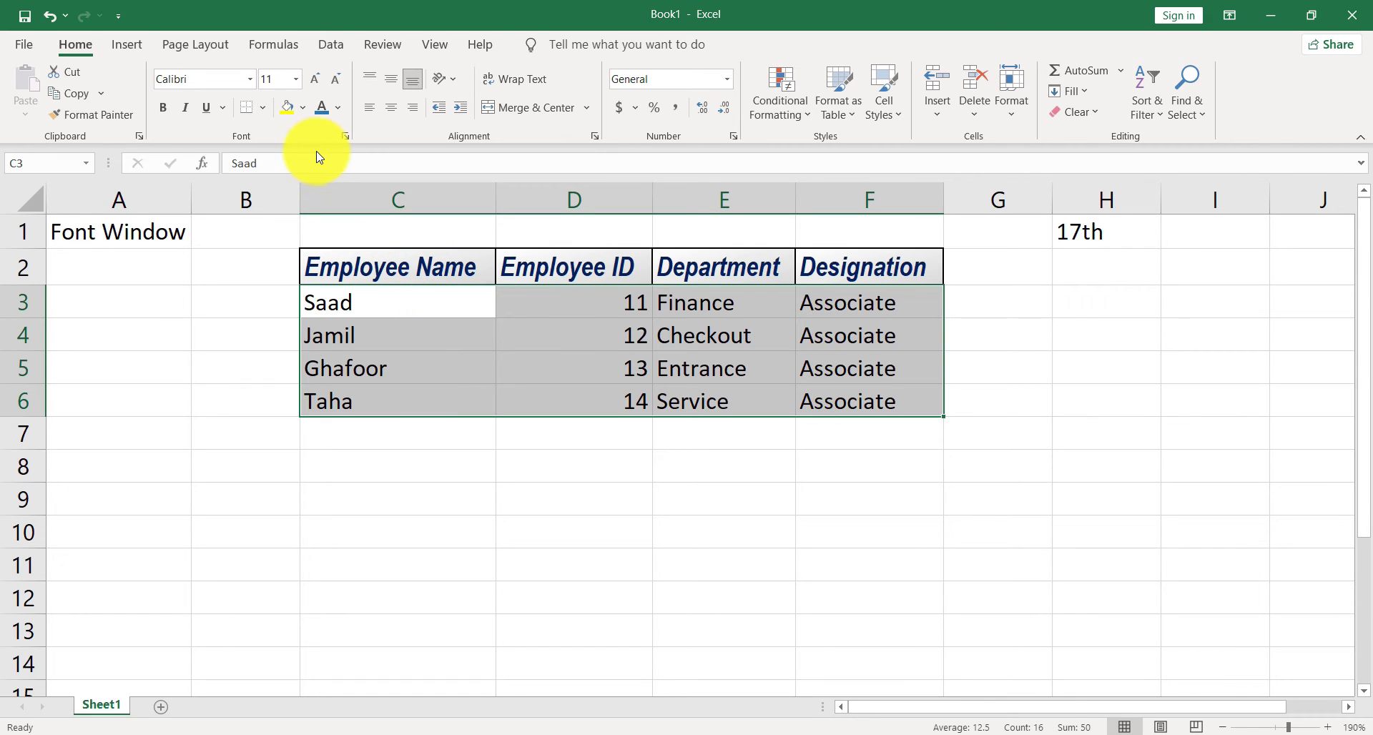
pyautogui.click(345, 136)
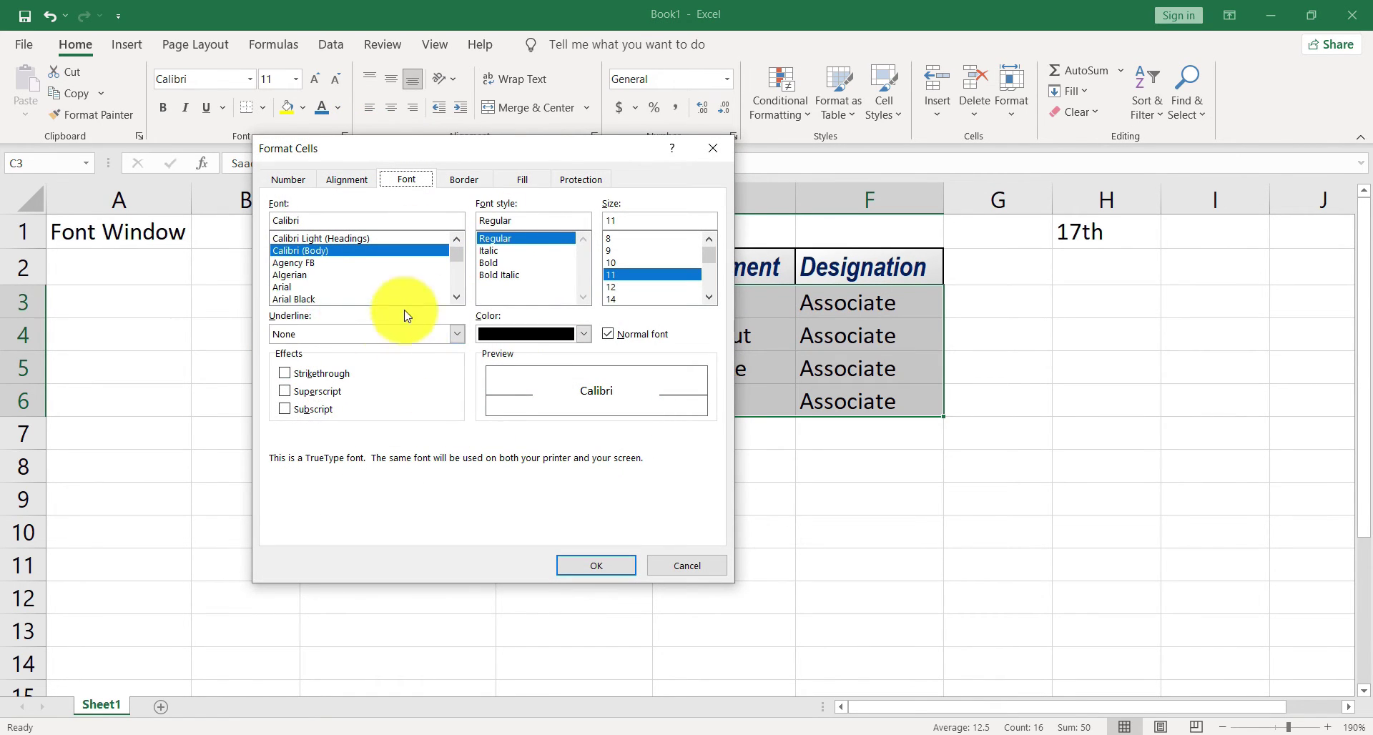
pyautogui.click(457, 297)
pyautogui.click(457, 297)
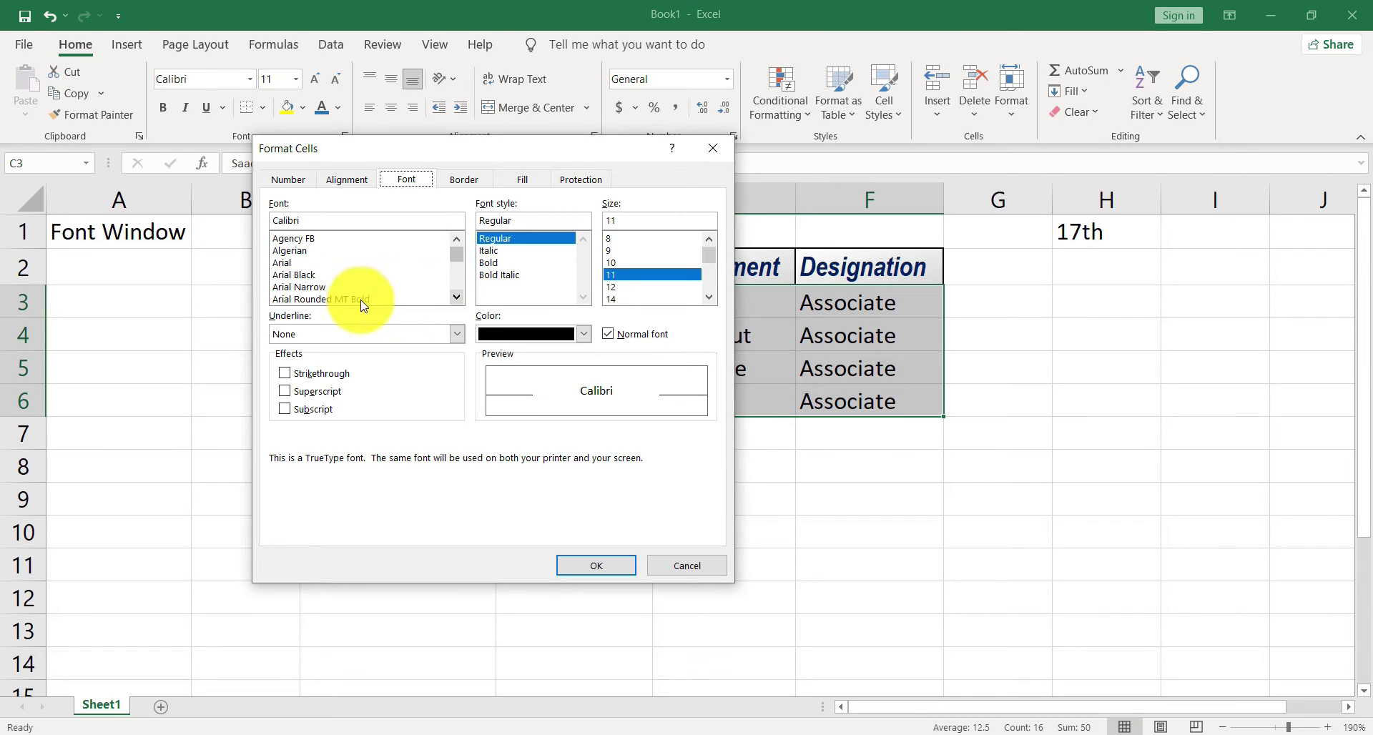
pyautogui.click(302, 287)
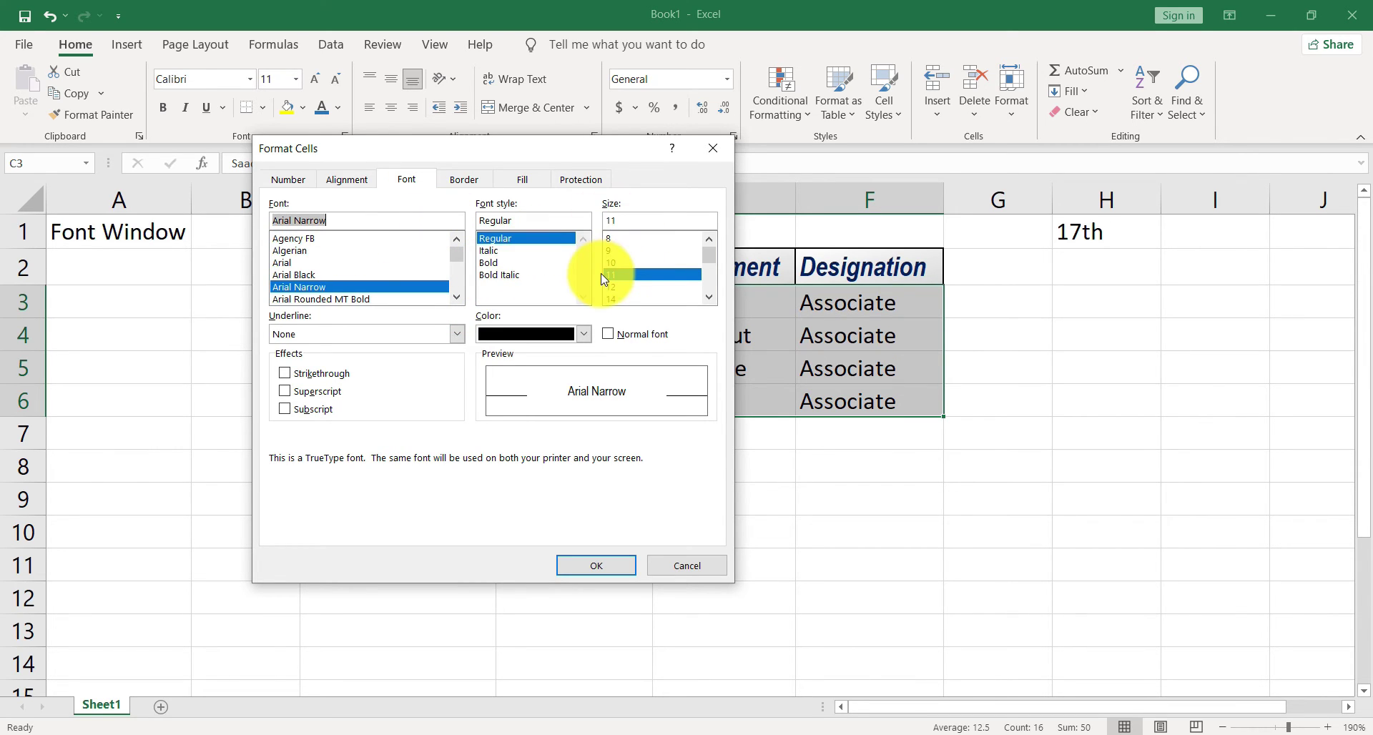
pyautogui.click(622, 264)
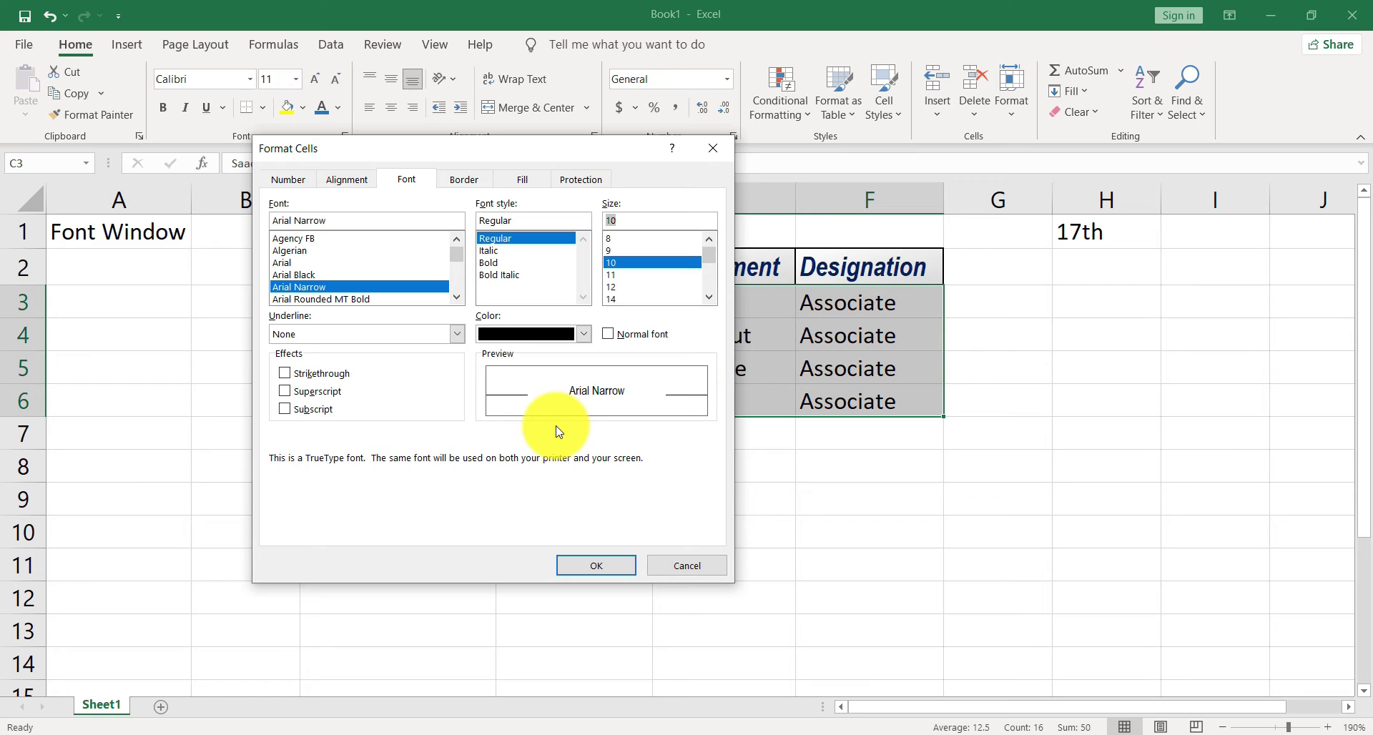
pyautogui.click(585, 334)
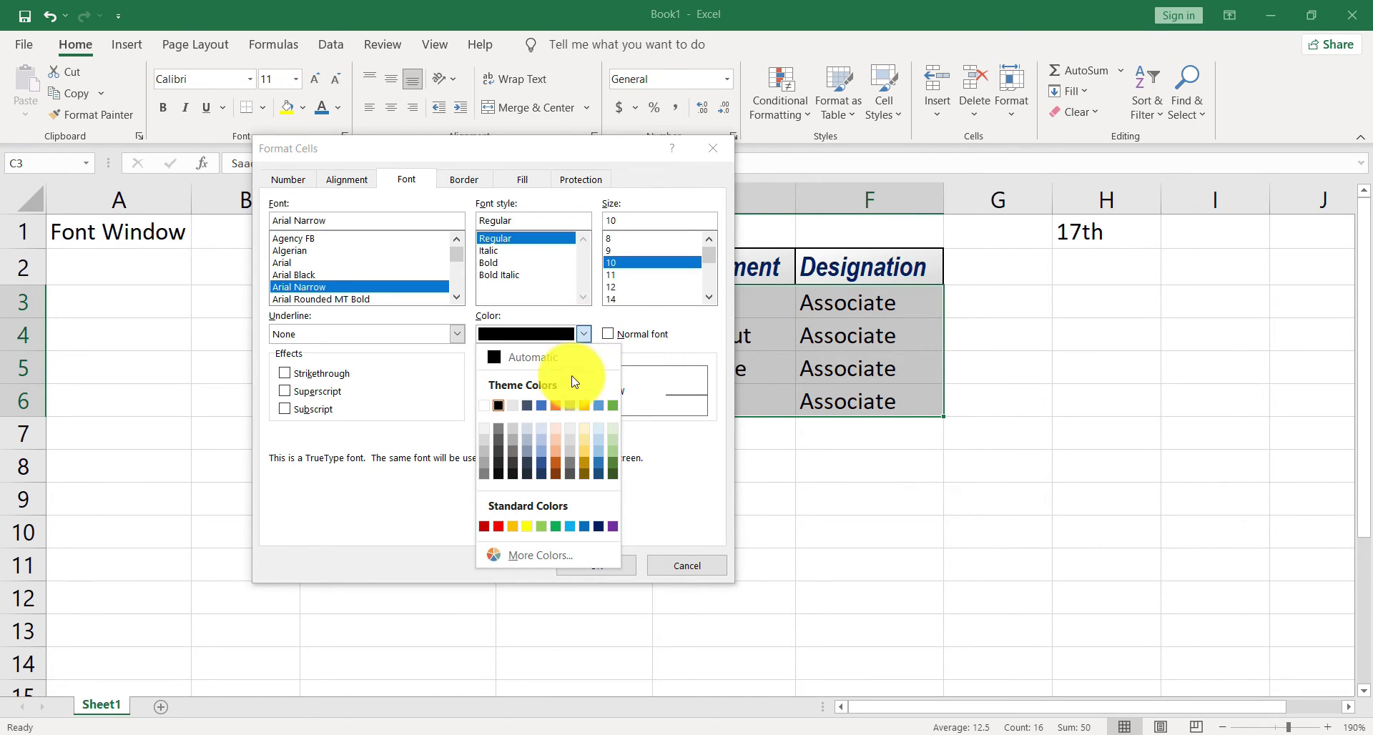
pyautogui.click(585, 526)
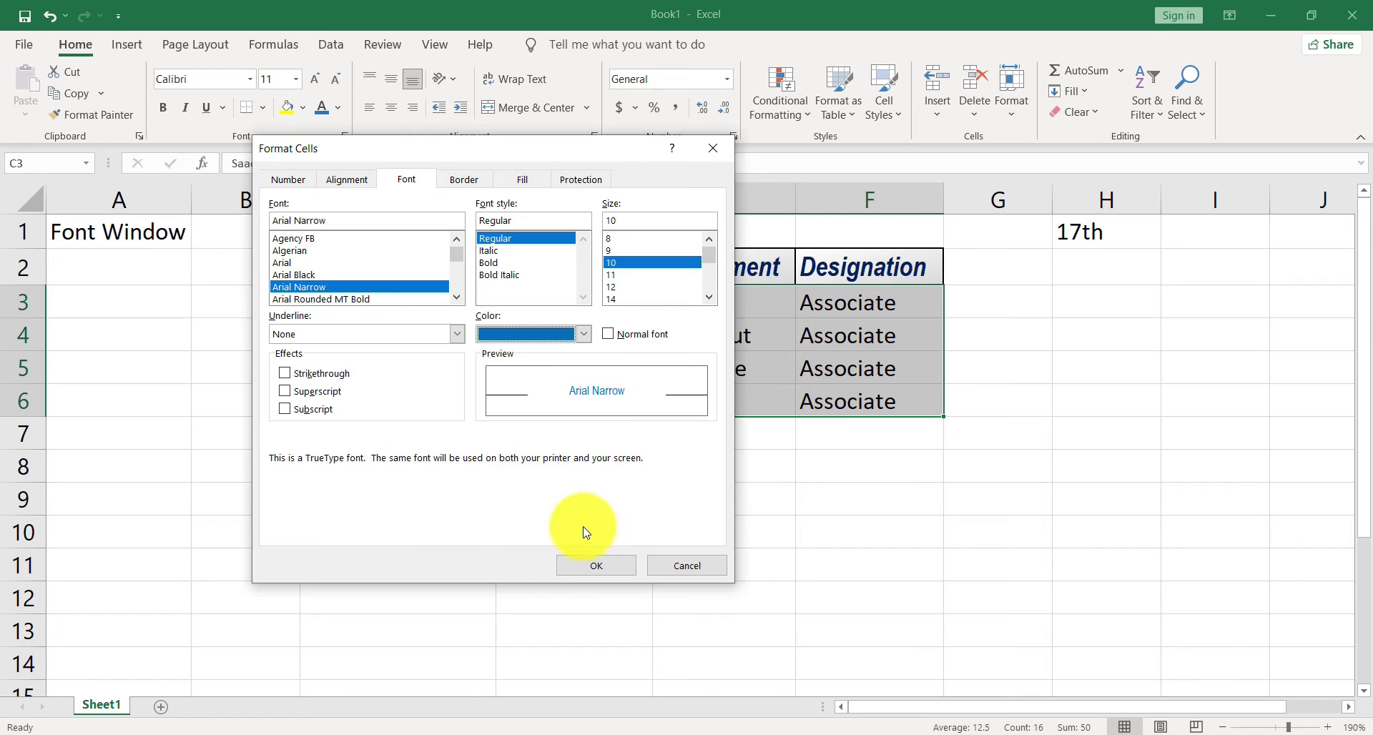
# Give the employee data cells solid medium-weight outline and inside borders and apply the formatting.
pyautogui.click(465, 180)
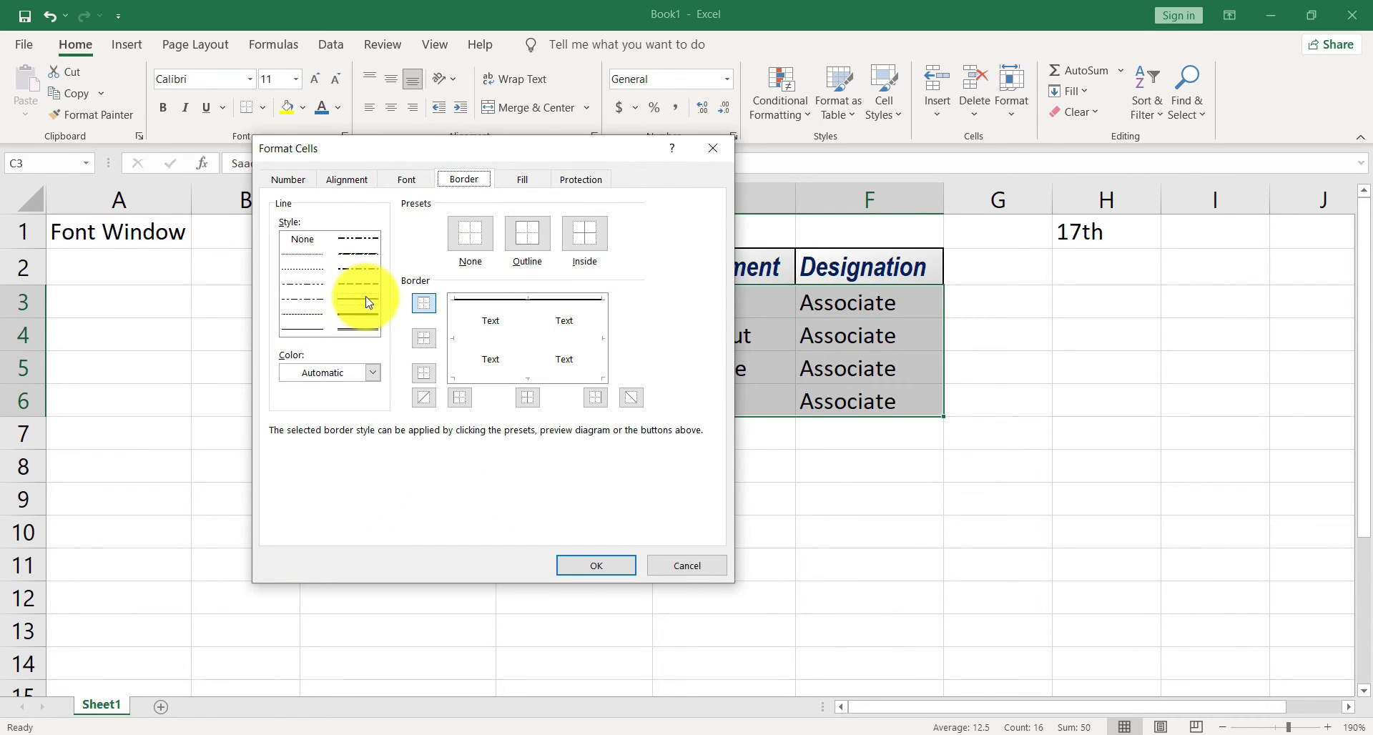
pyautogui.click(527, 239)
pyautogui.click(584, 236)
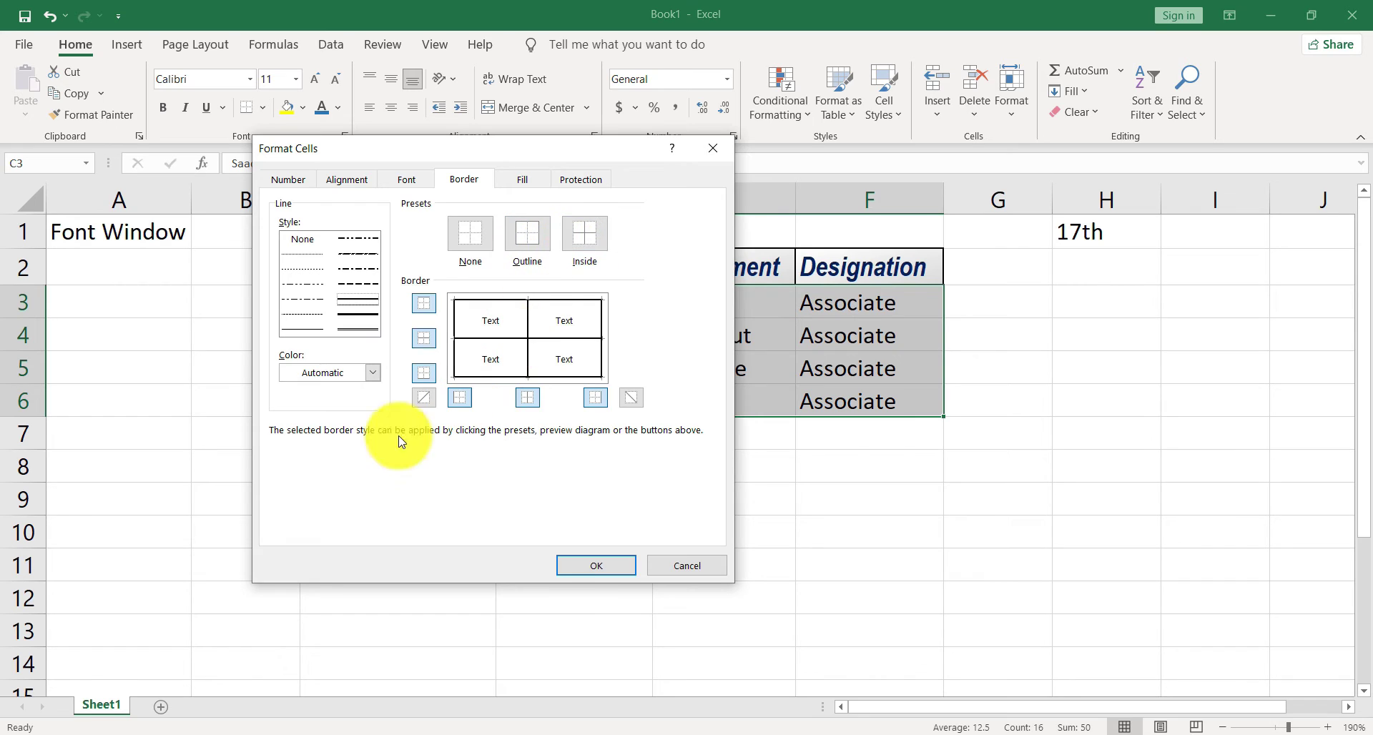
pyautogui.click(527, 184)
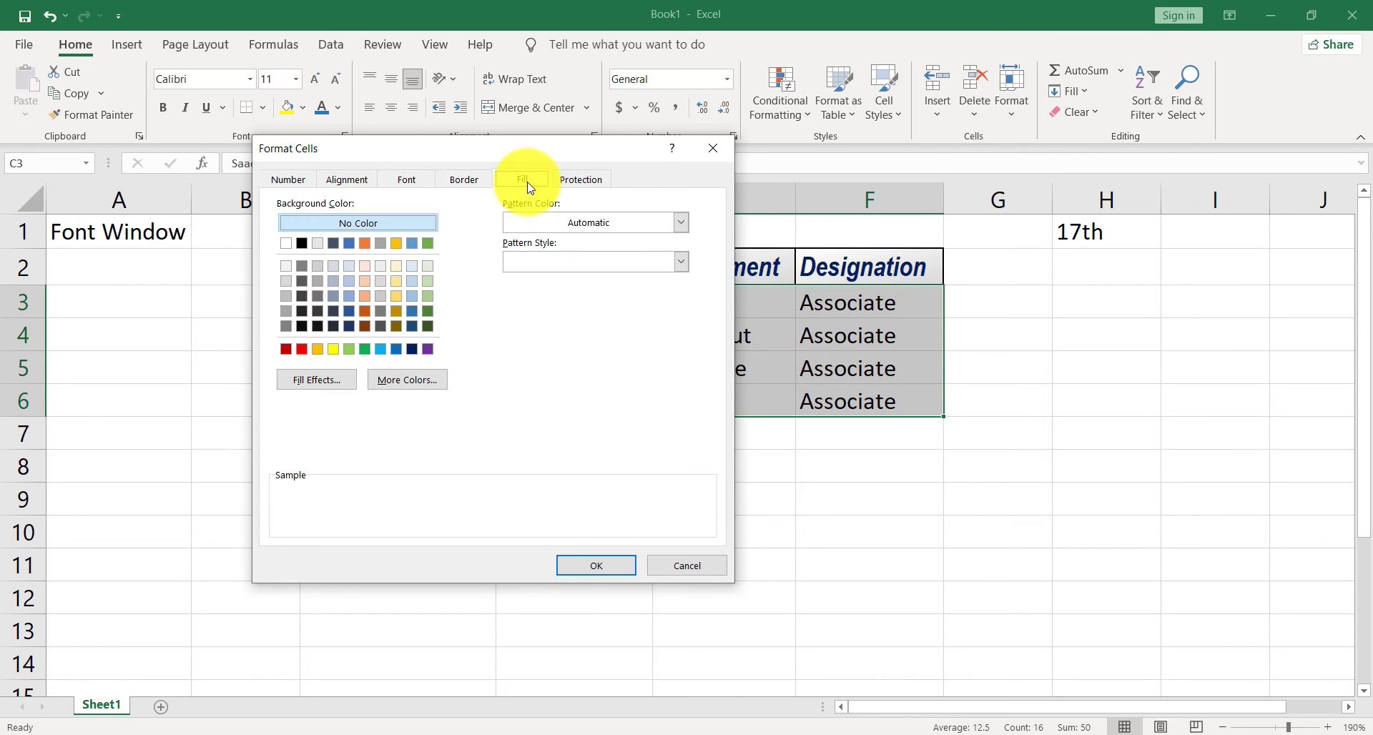
pyautogui.click(612, 569)
pyautogui.click(532, 465)
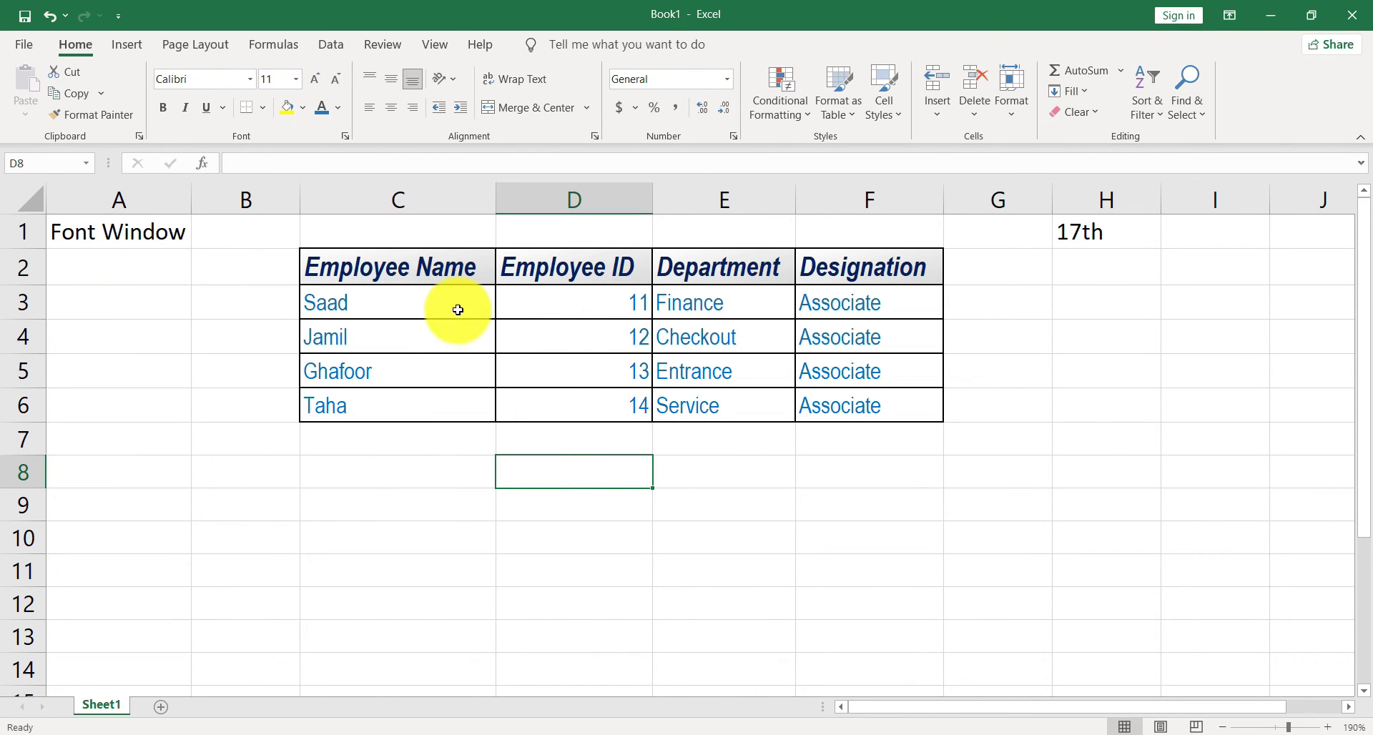
pyautogui.moveTo(395, 304); pyautogui.dragTo(873, 401)
pyautogui.click(601, 501)
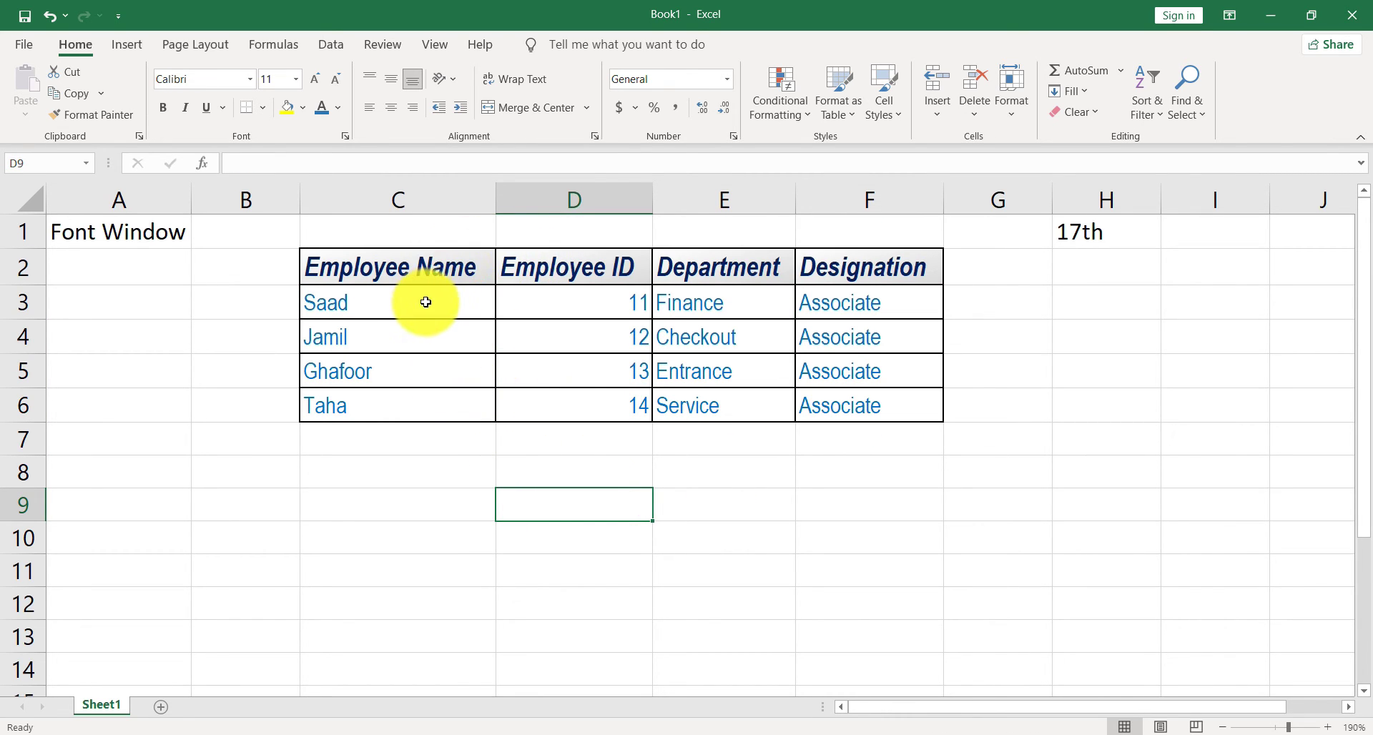
# Fill the employee data cells C3:F6 with a vertical stripe pattern in light green.
pyautogui.moveTo(395, 303)
pyautogui.mouseDown()
pyautogui.moveTo(681, 339)
pyautogui.moveTo(860, 399)
pyautogui.mouseUp()
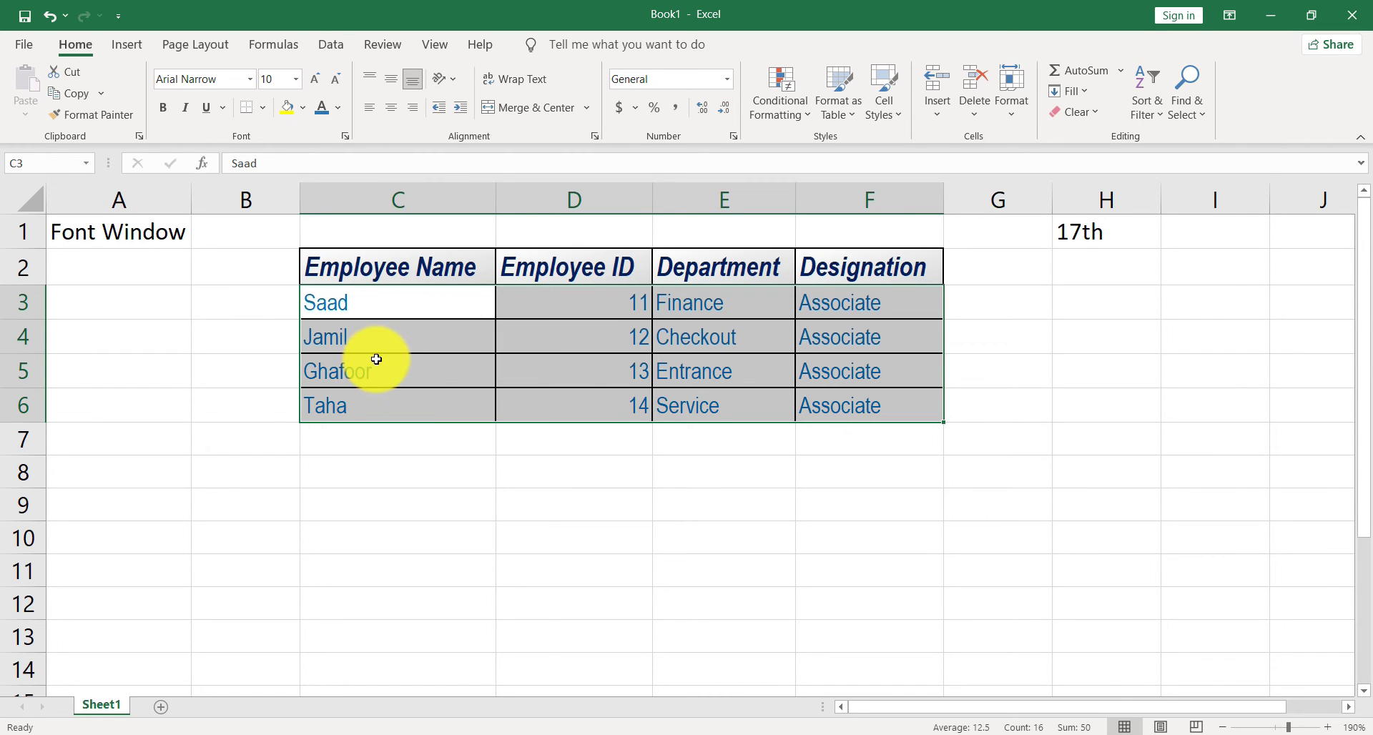
pyautogui.click(346, 136)
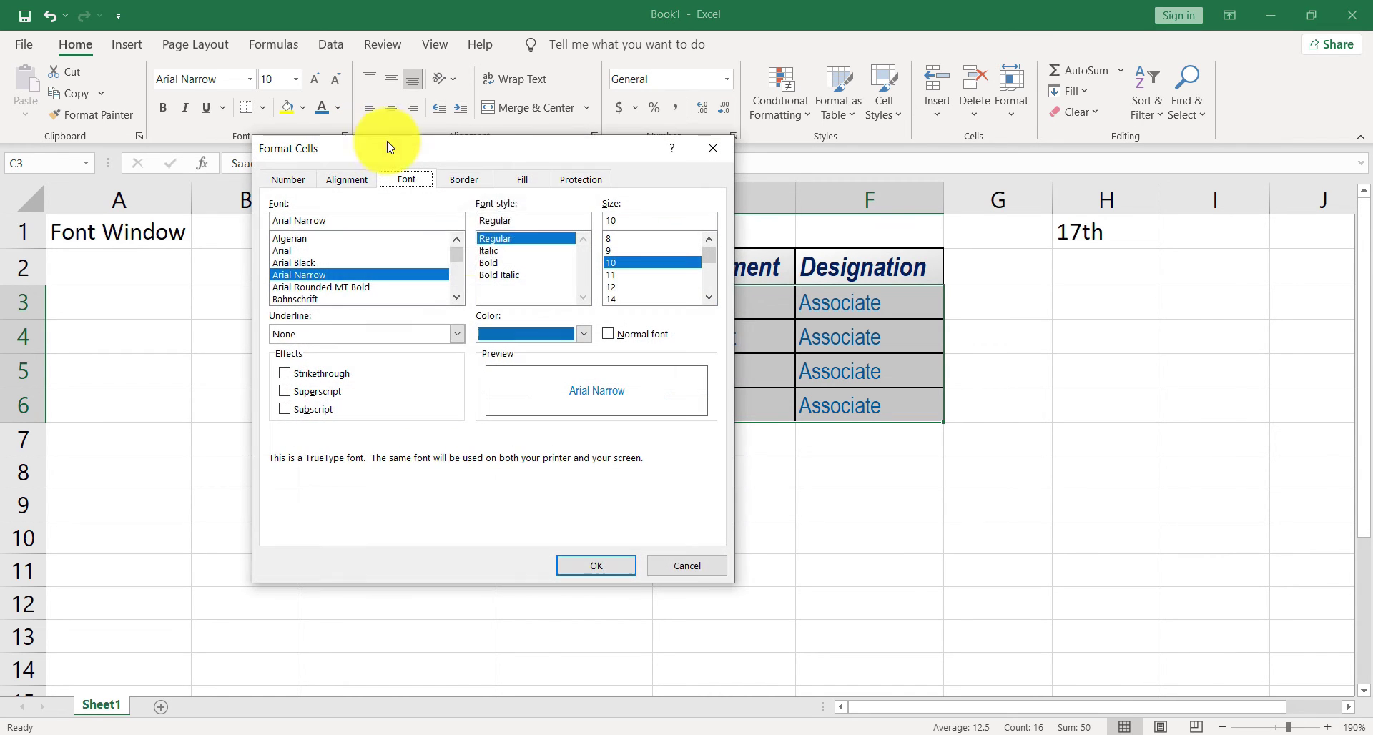
pyautogui.click(522, 179)
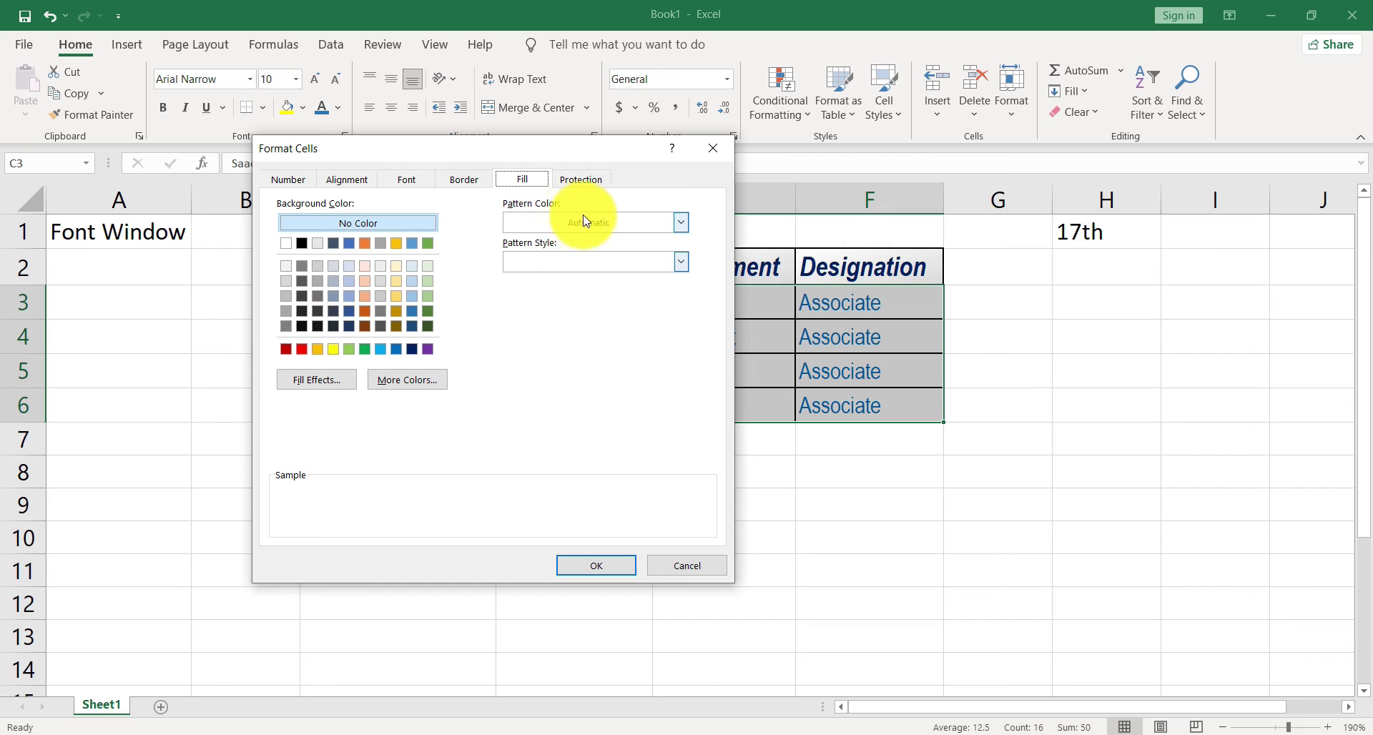
pyautogui.click(682, 223)
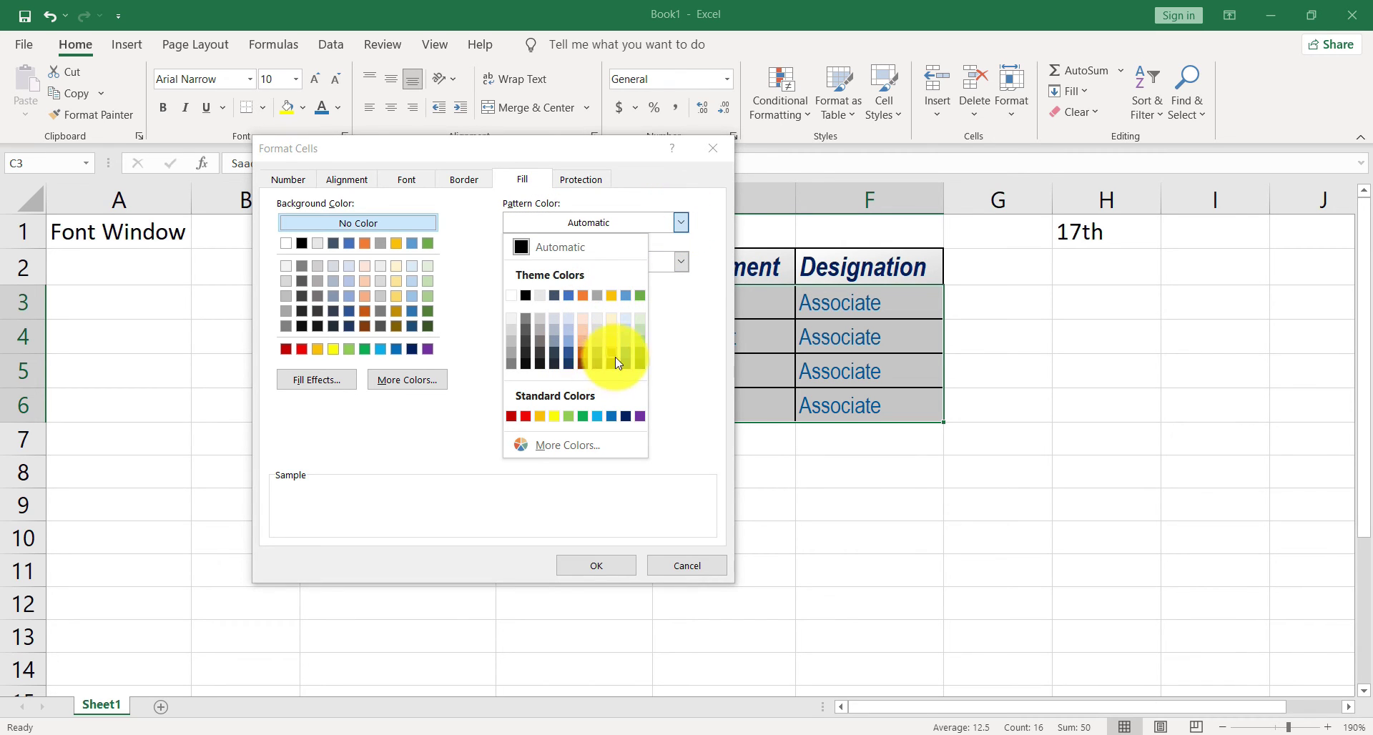
pyautogui.click(642, 346)
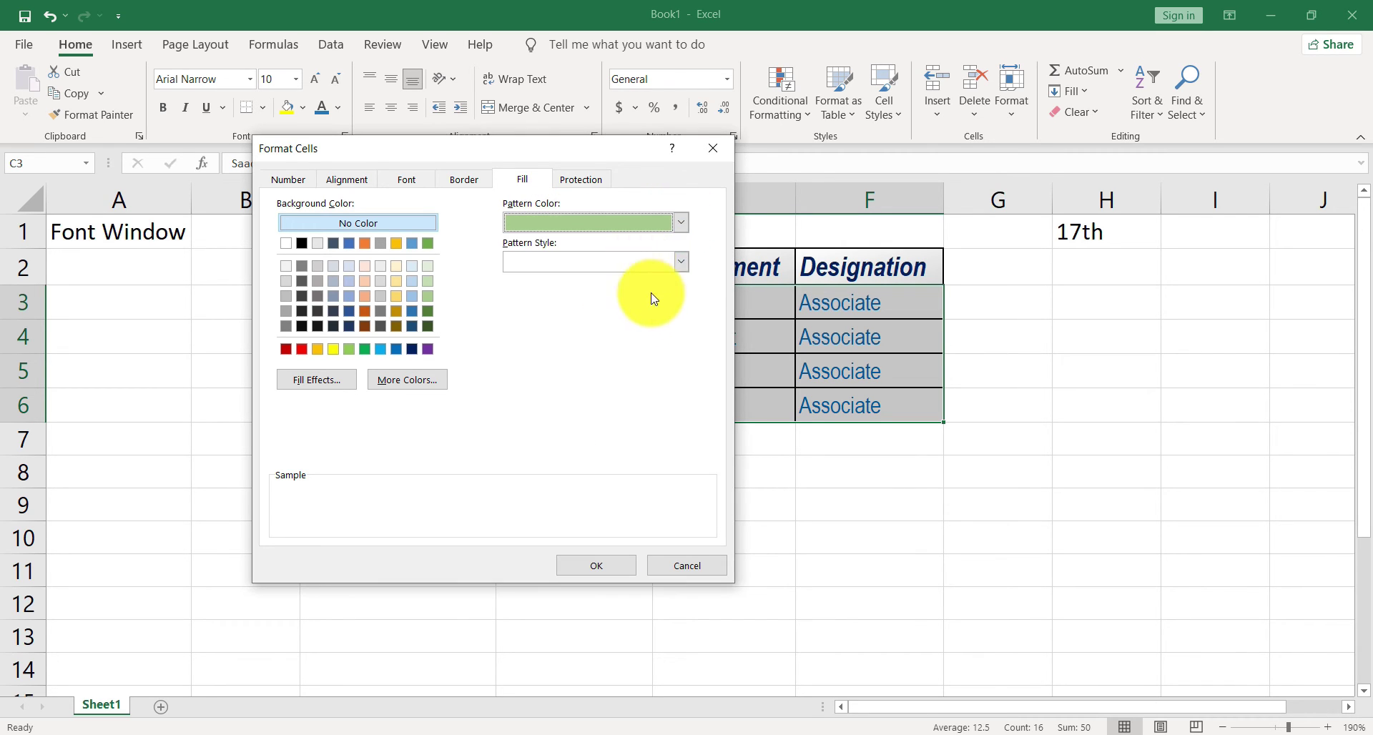
pyautogui.click(681, 264)
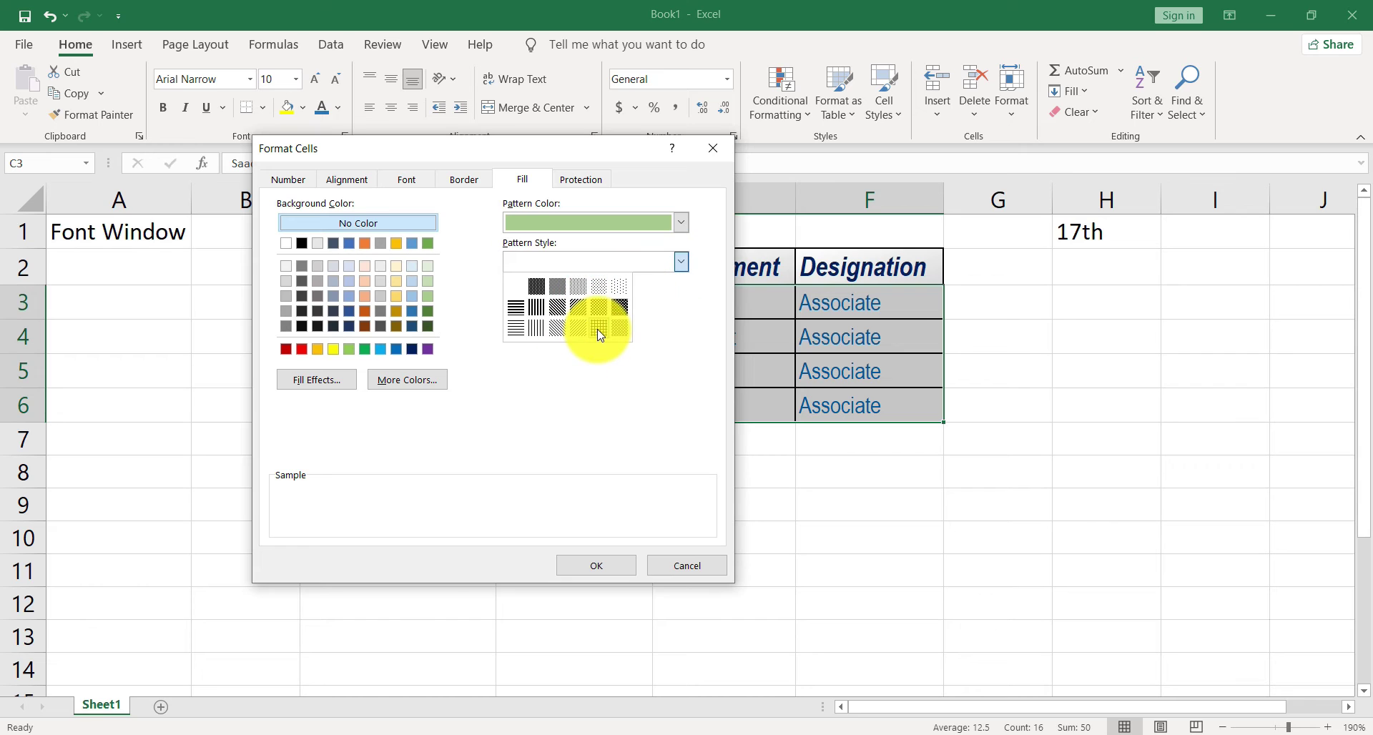
pyautogui.click(535, 308)
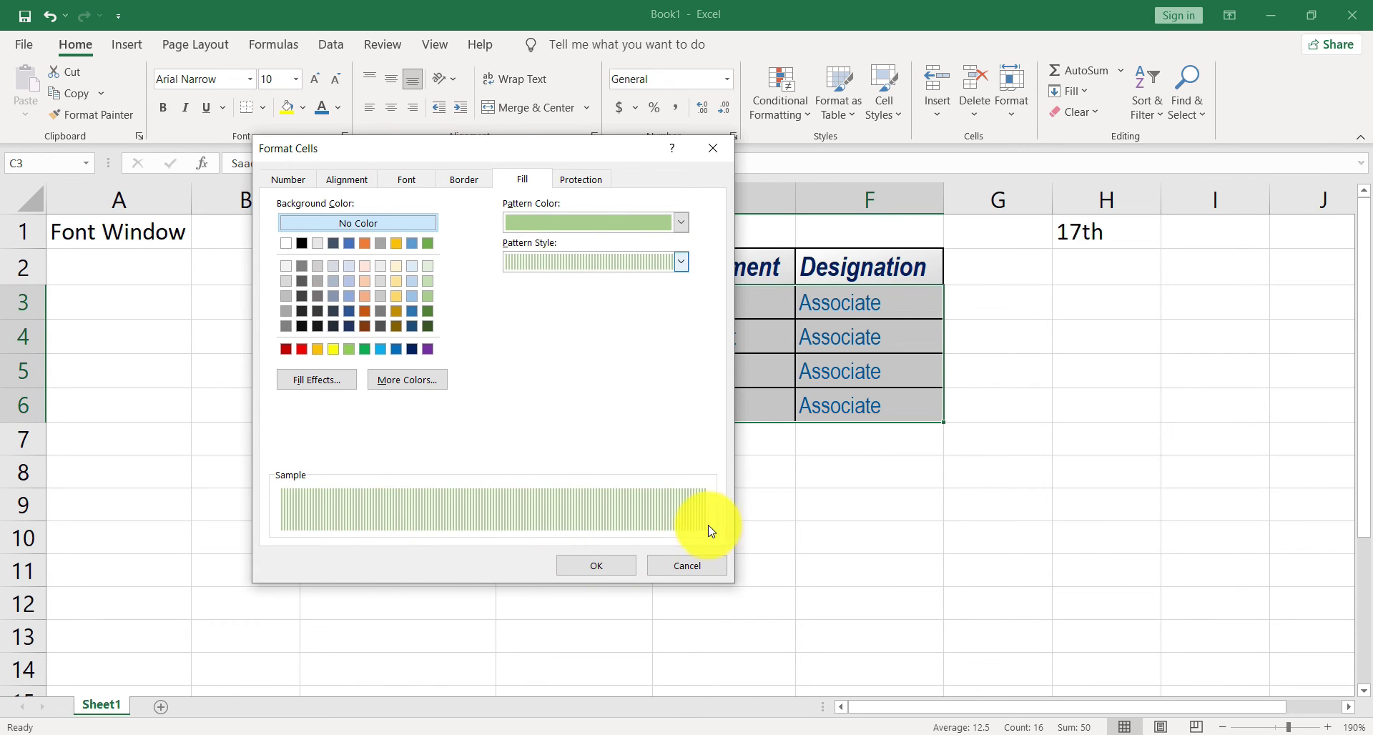
pyautogui.click(585, 560)
pyautogui.click(583, 548)
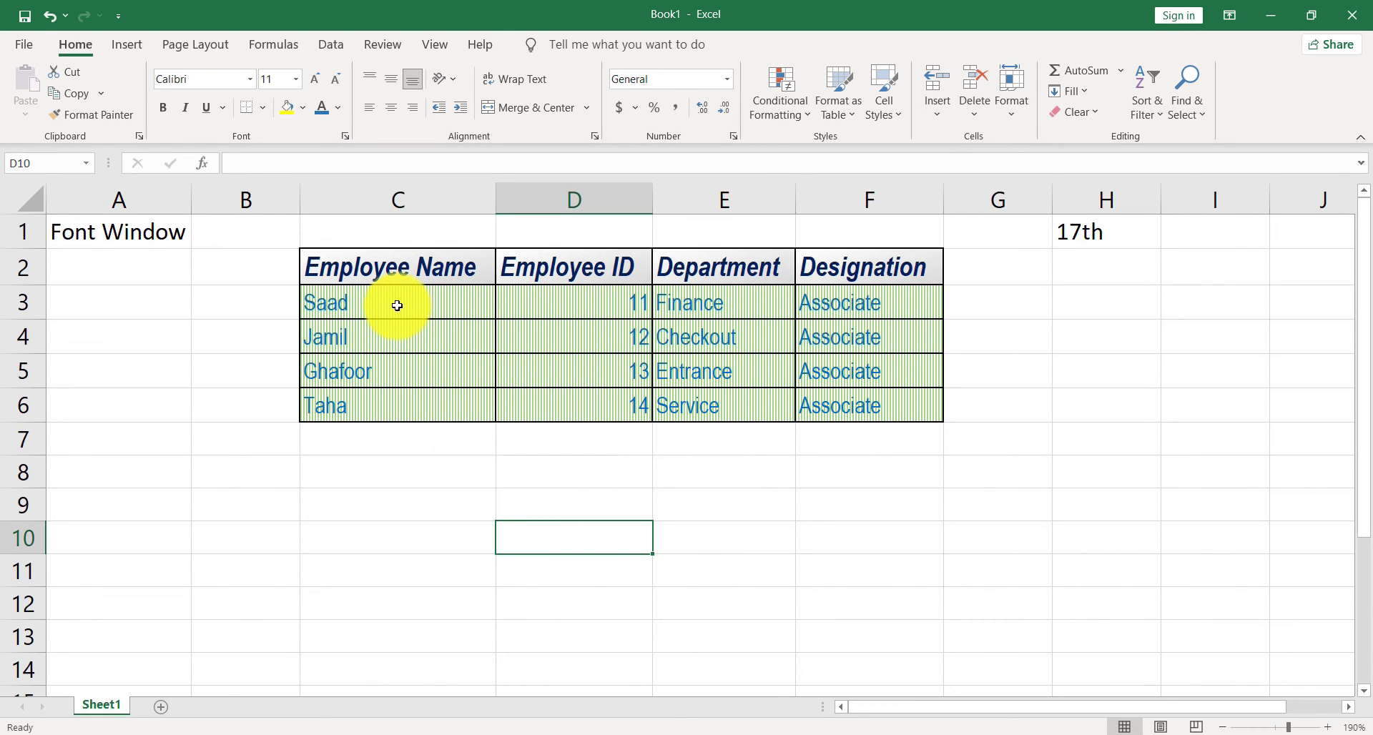
pyautogui.moveTo(395, 303); pyautogui.dragTo(829, 402)
pyautogui.click(469, 363)
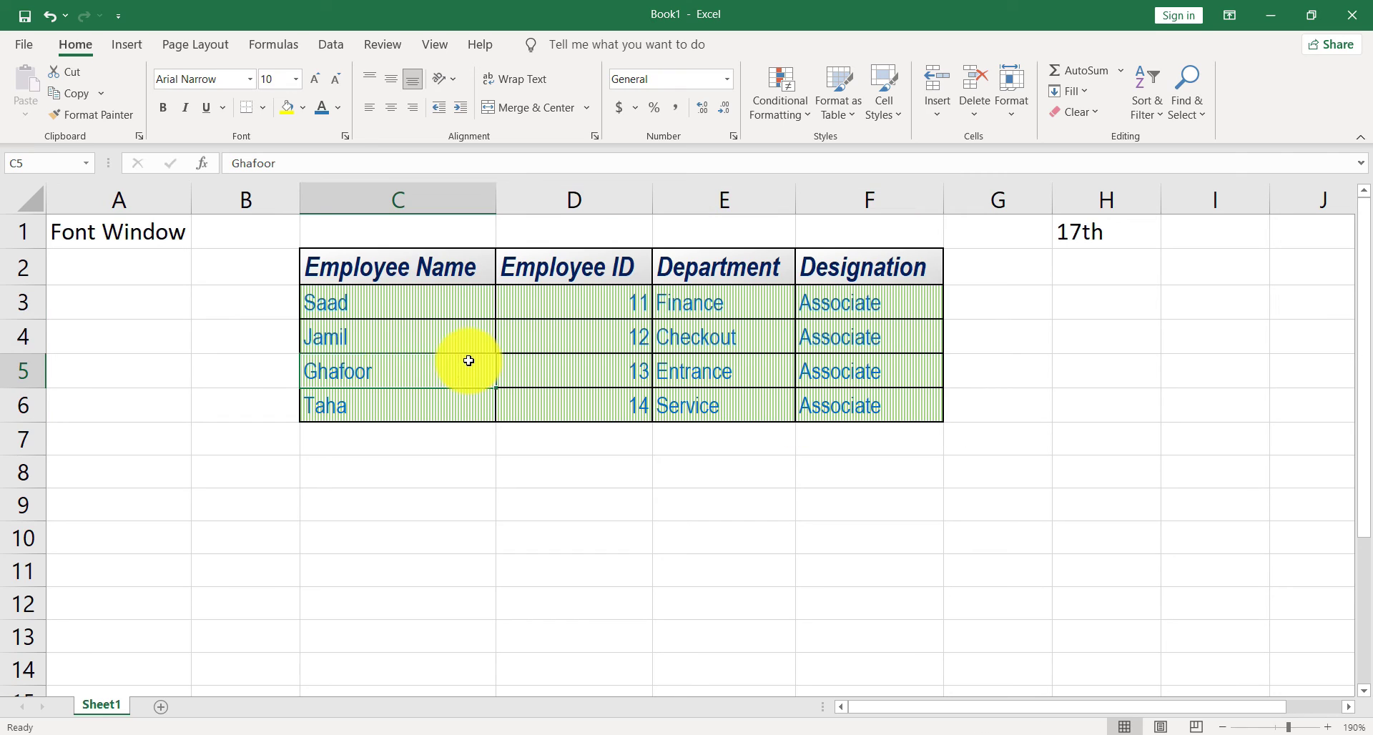
pyautogui.click(462, 302)
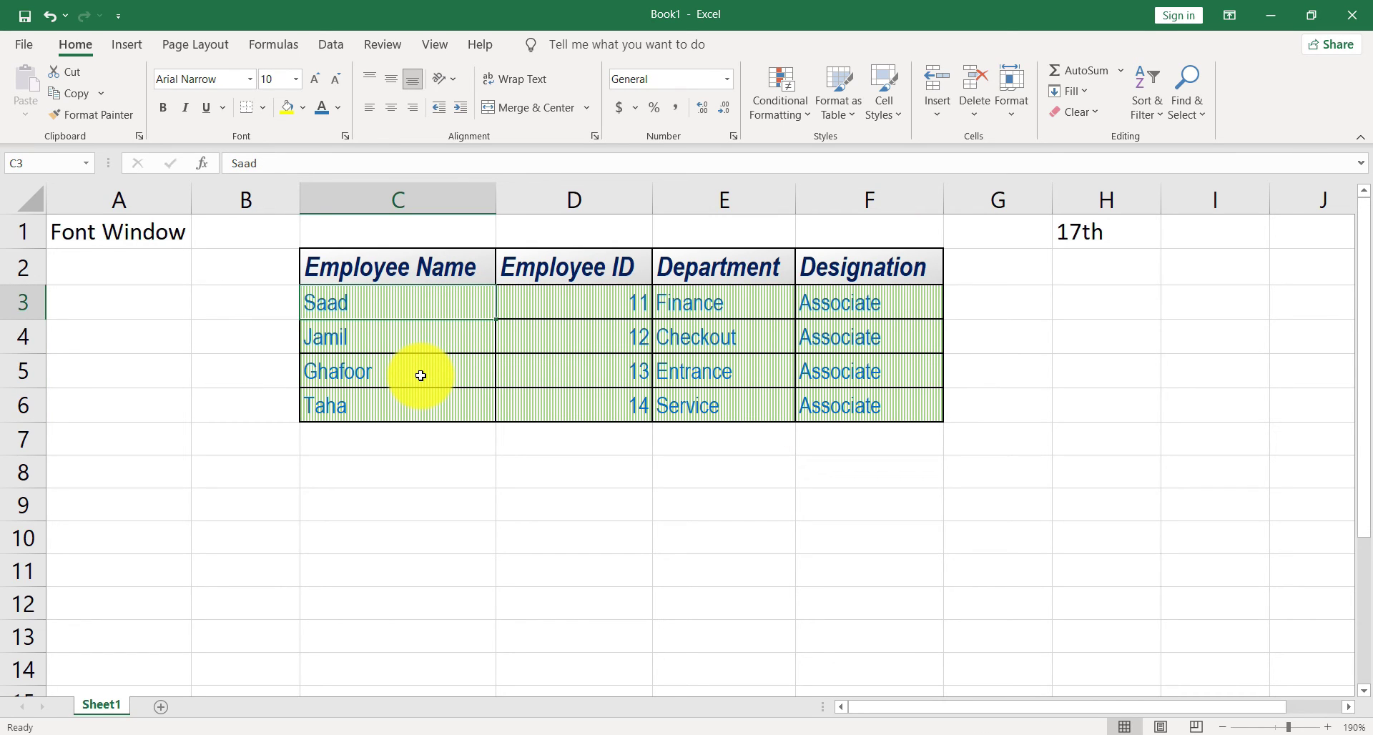
# Format only the "th" of "17th" in cell H1 as superscript and commit the cell.
pyautogui.click(1102, 234)
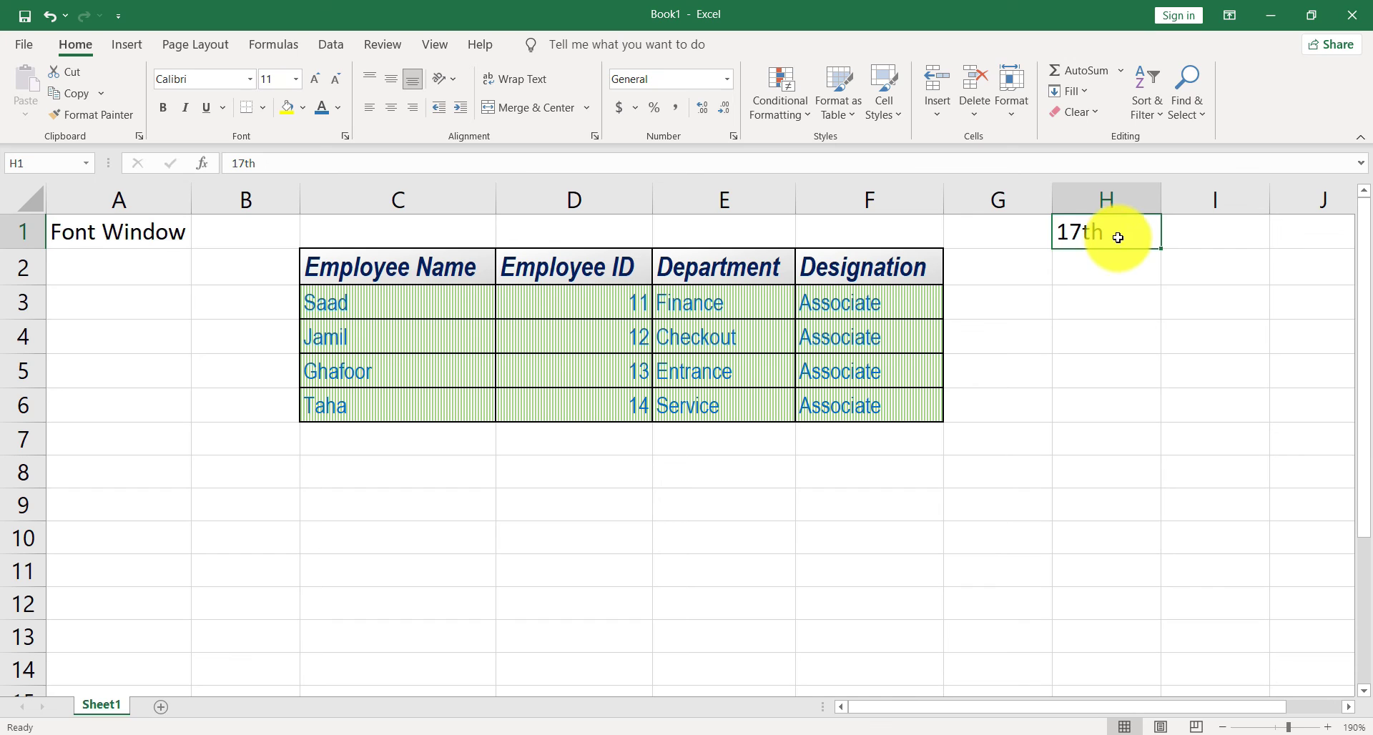
pyautogui.doubleClick(1114, 234)
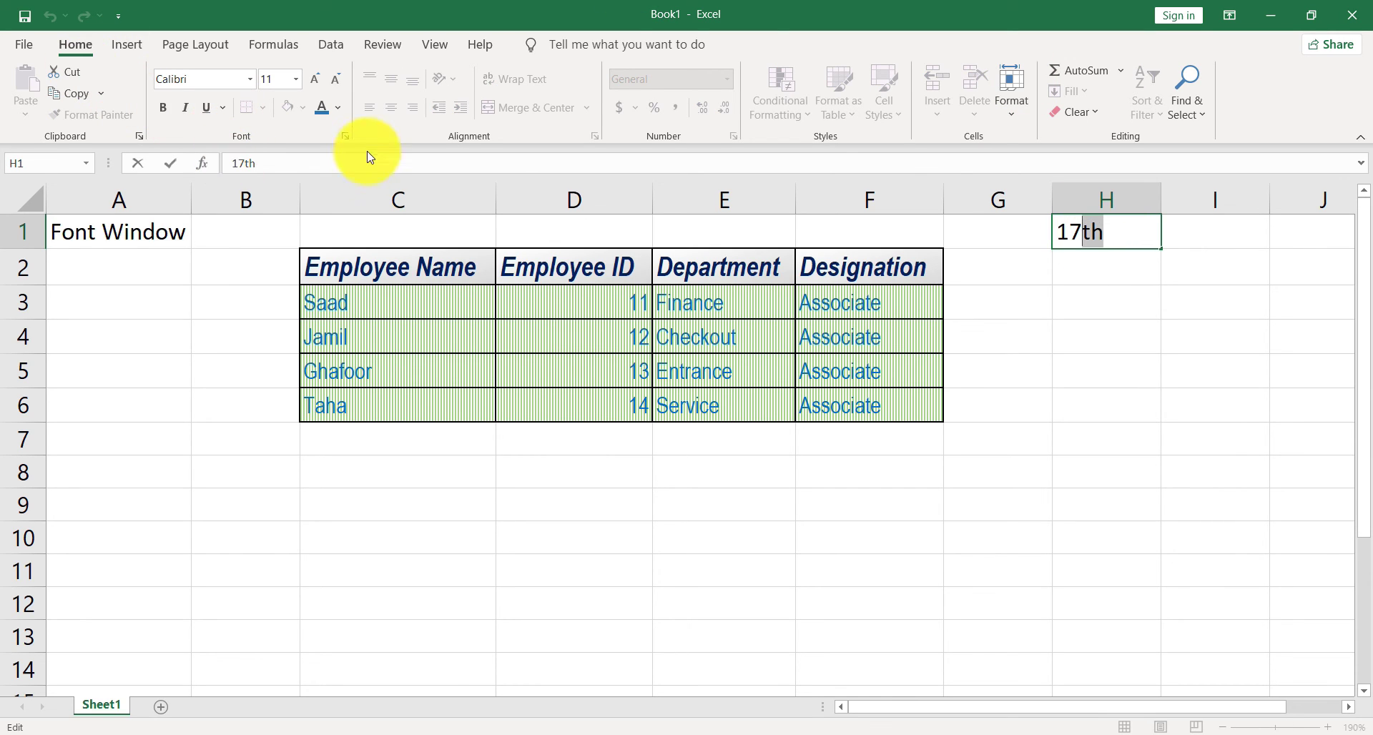
pyautogui.click(346, 136)
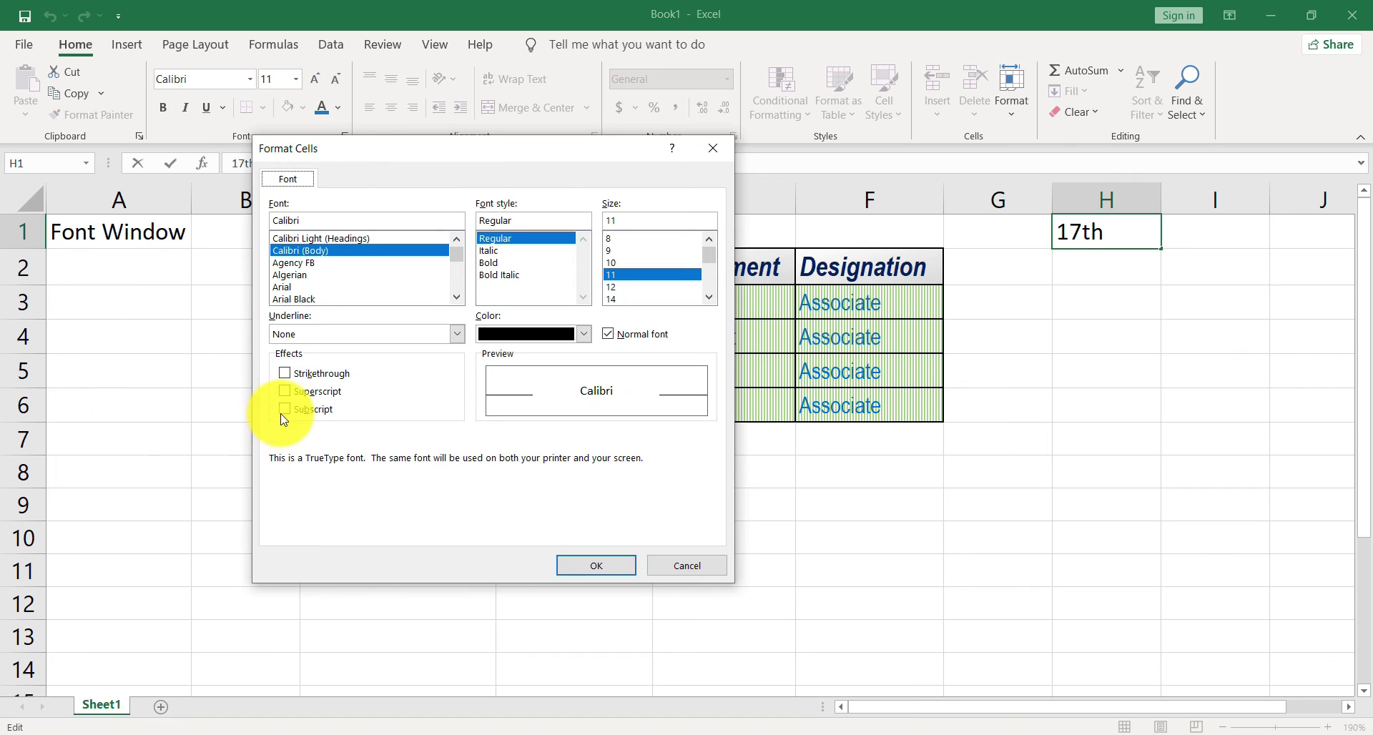
pyautogui.click(285, 392)
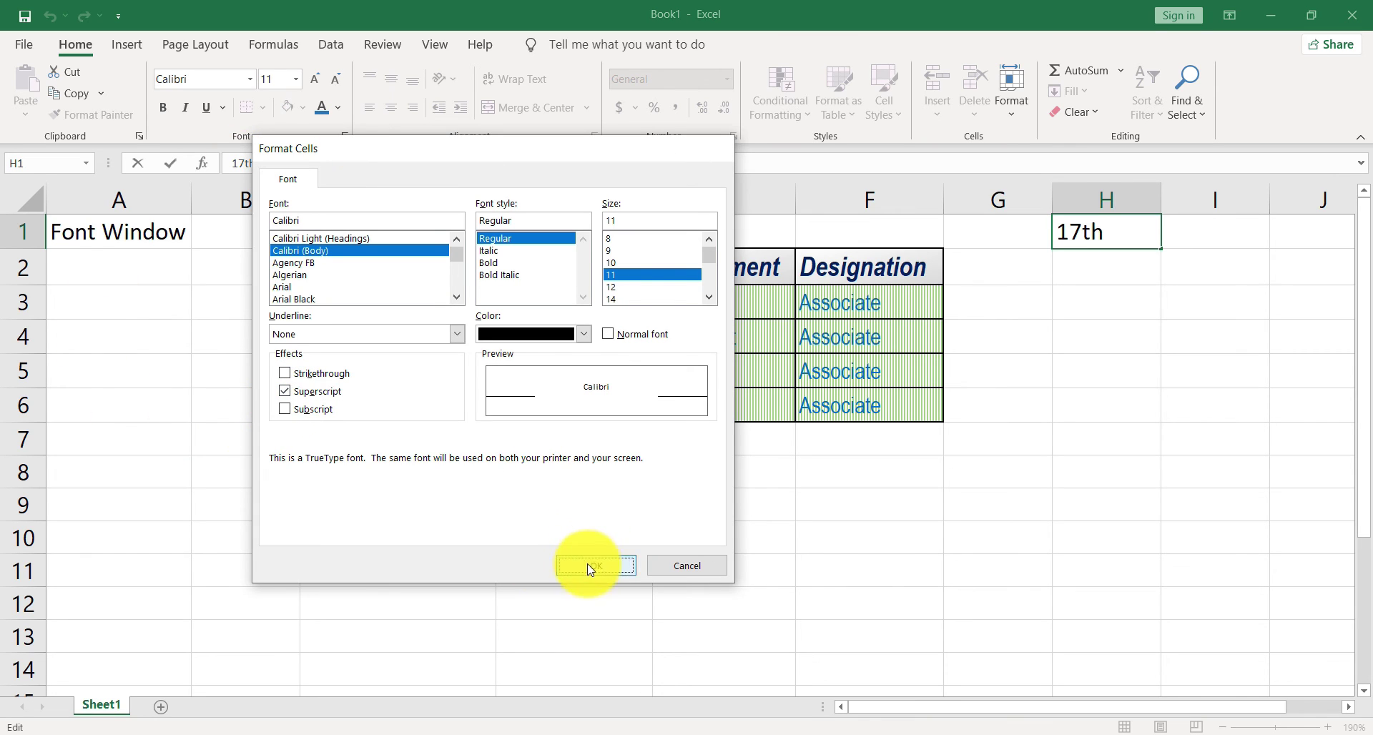
pyautogui.click(591, 565)
pyautogui.click(976, 368)
# Change the "th" of "17th" in cell H1 to subscript and commit the cell.
pyautogui.click(1098, 238)
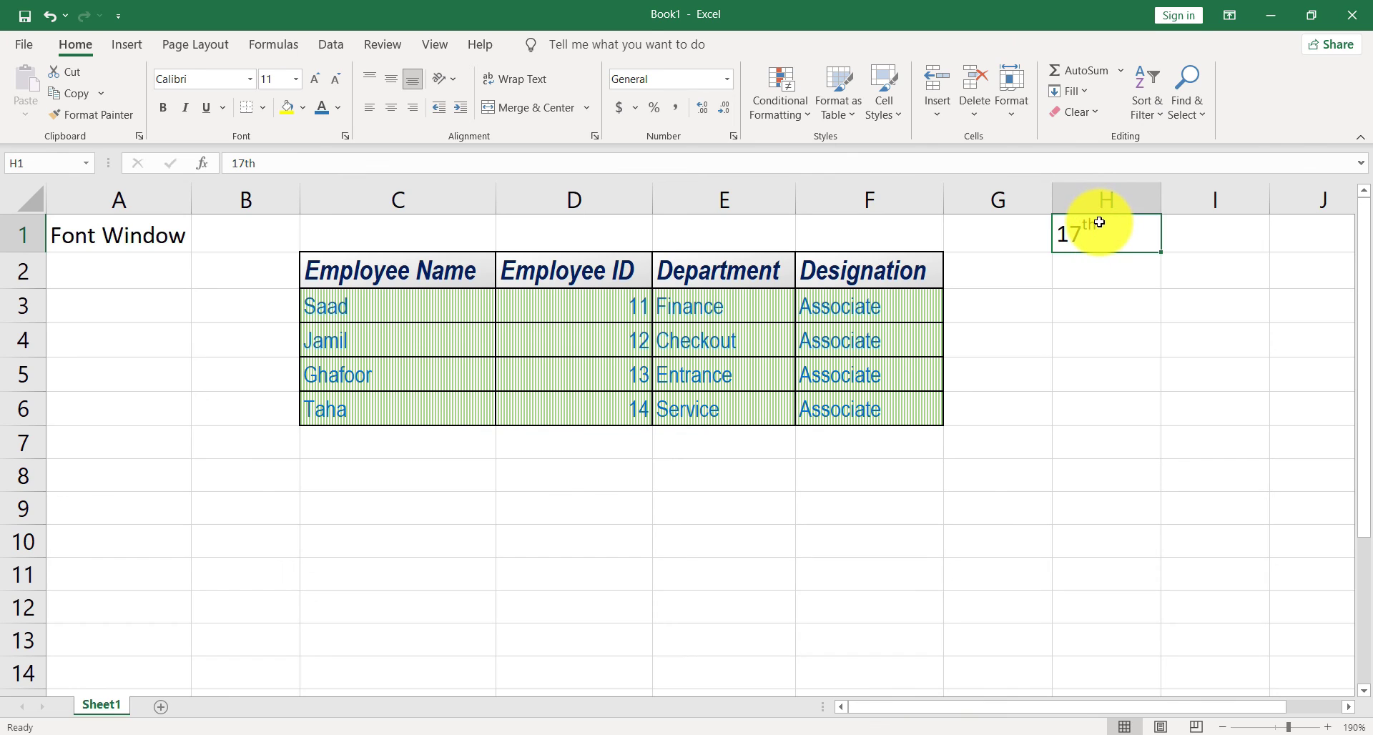
pyautogui.moveTo(1106, 227); pyautogui.dragTo(1081, 231)
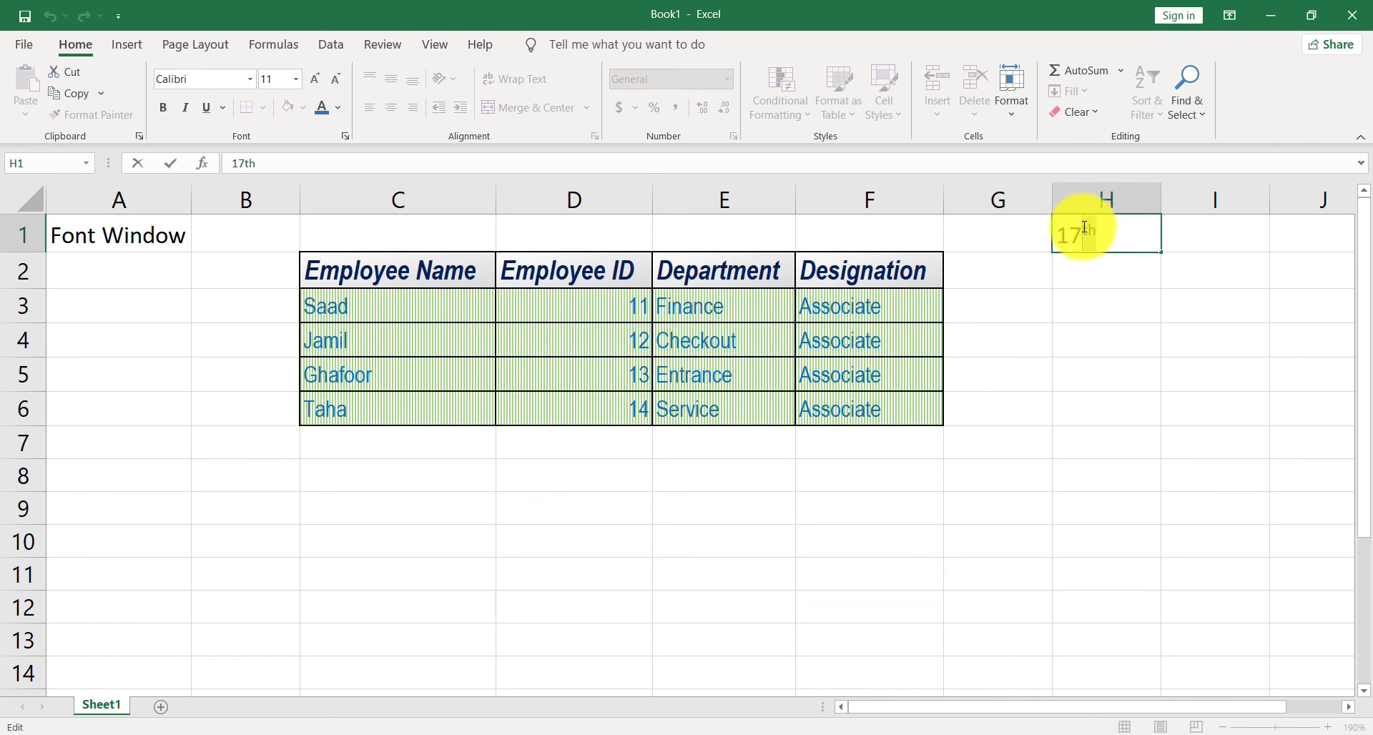
pyautogui.click(344, 135)
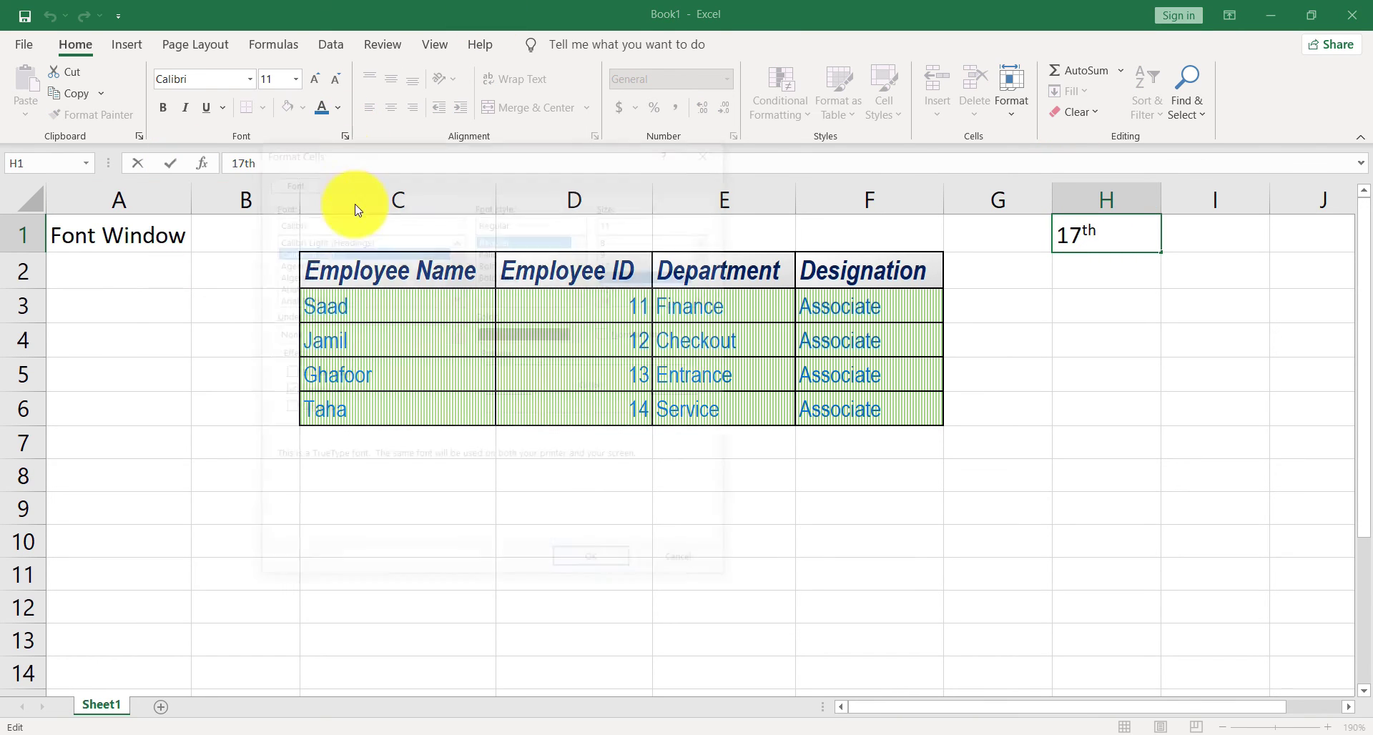
pyautogui.click(293, 415)
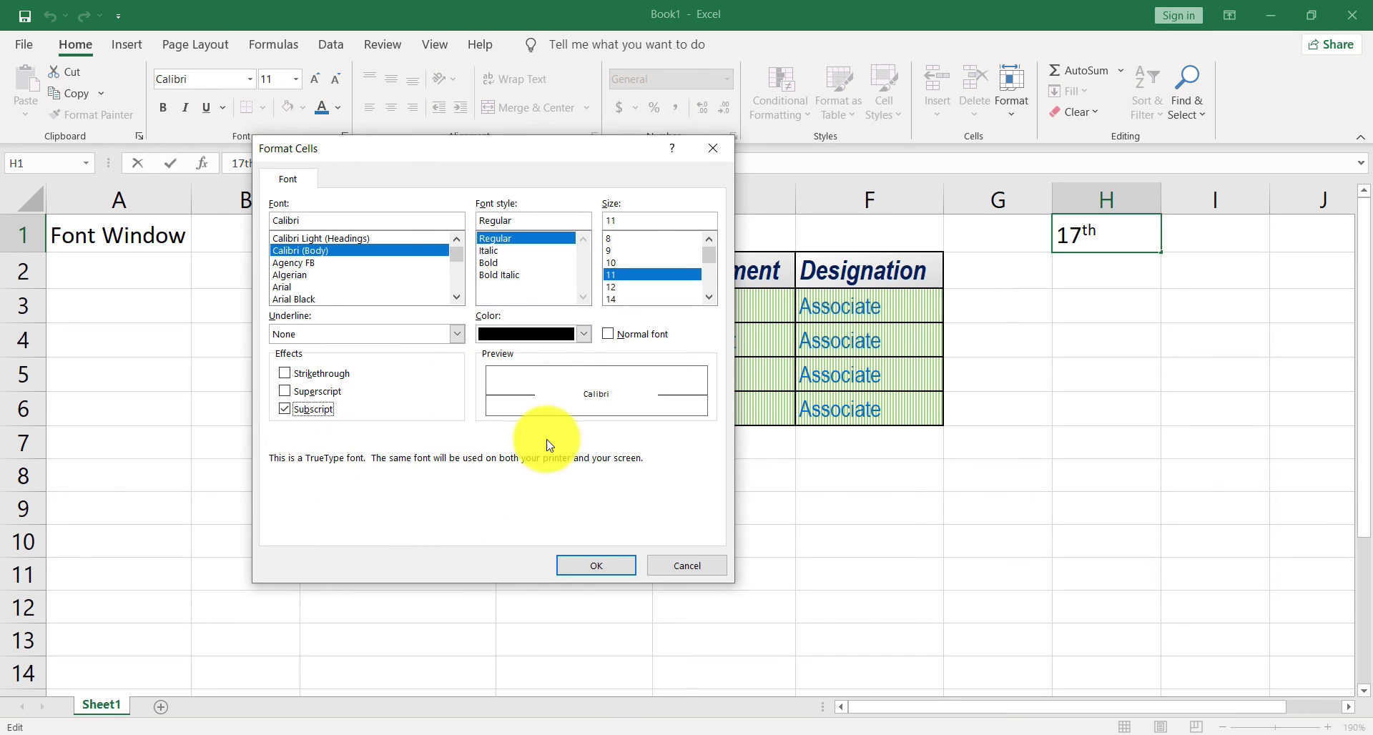
pyautogui.click(597, 563)
pyautogui.click(1203, 271)
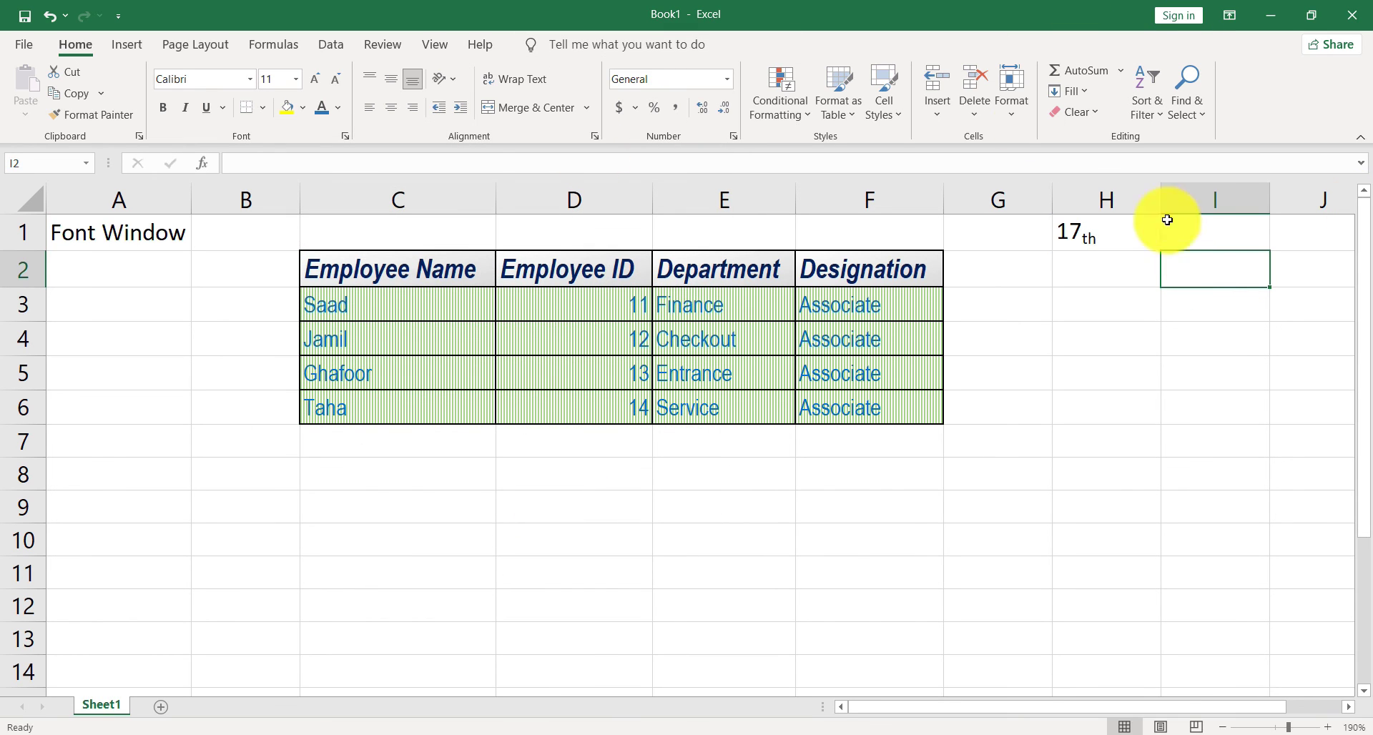